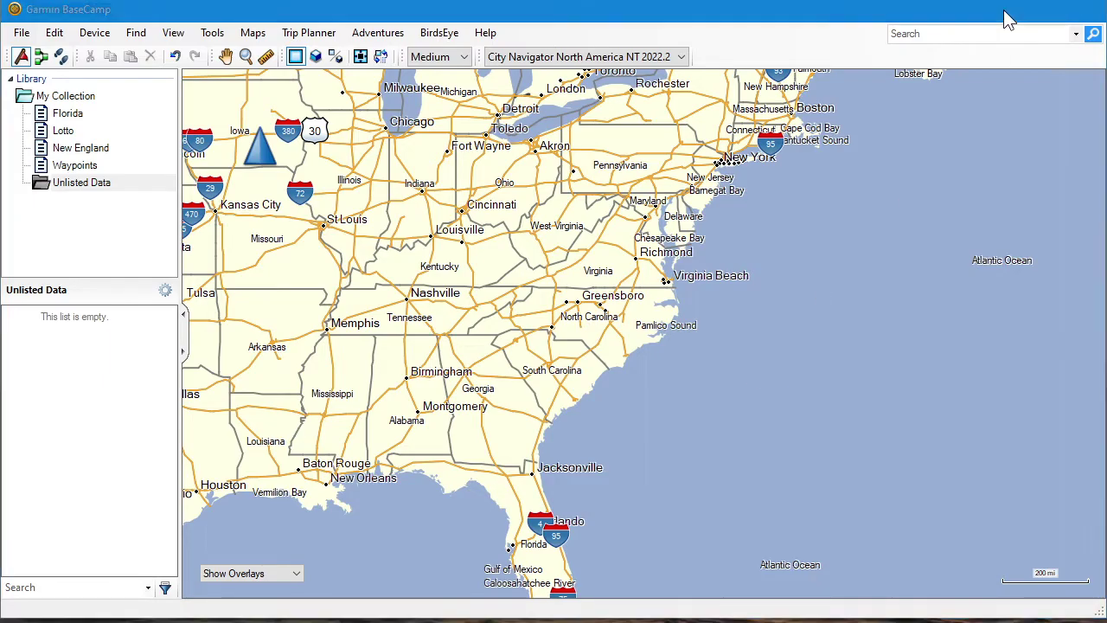
View the photo PA310191.JPG from the desktop's old photo folder and close the viewer
click(1007, 10)
click(1004, 8)
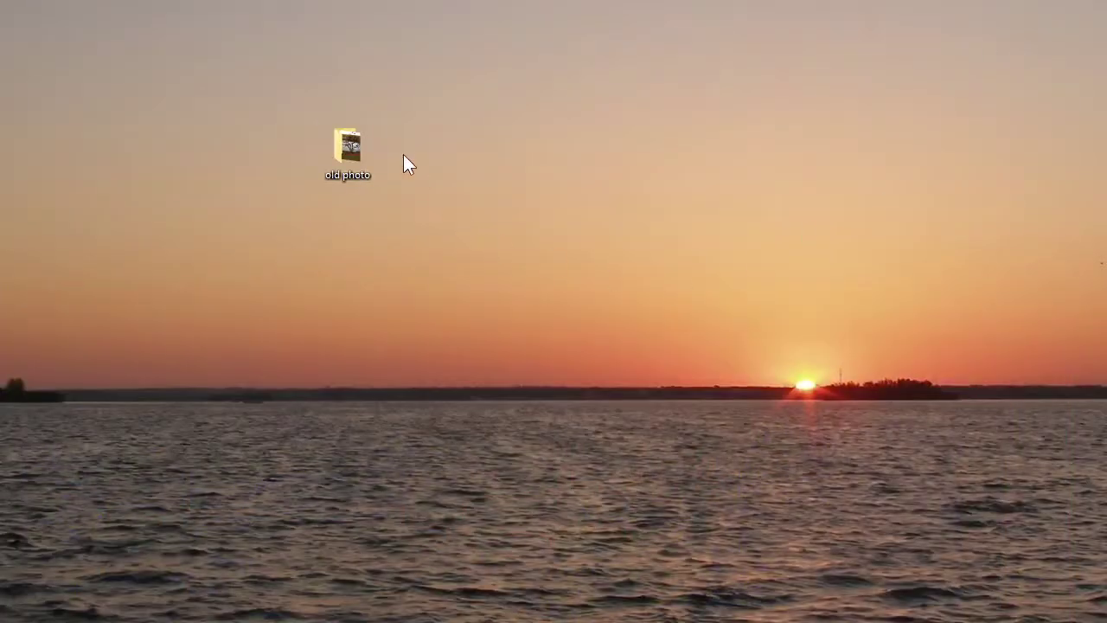
double_click(348, 148)
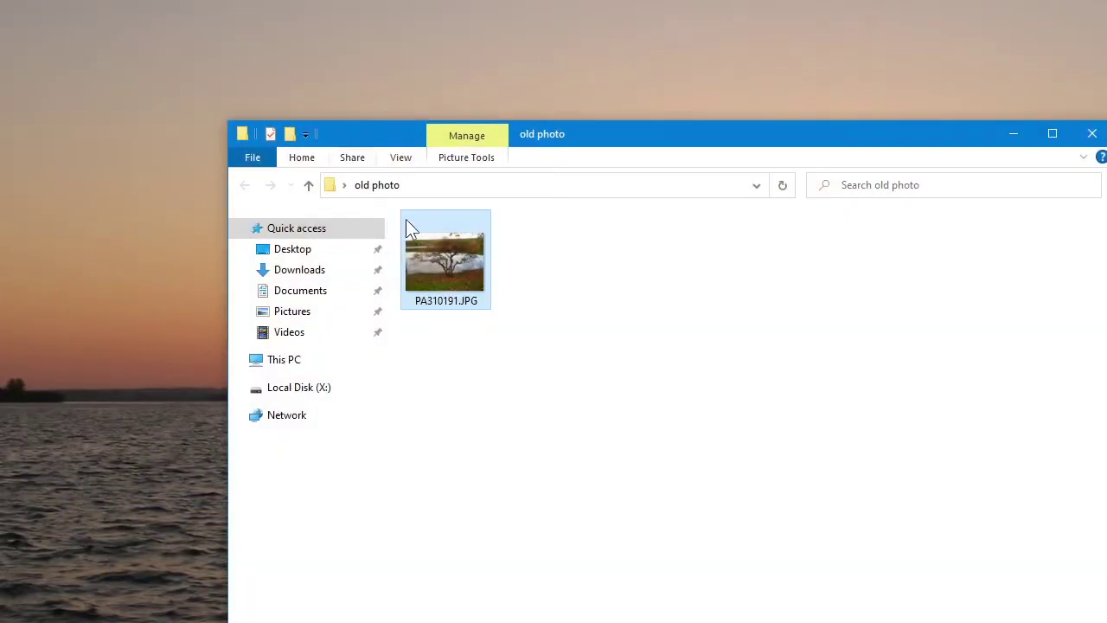
double_click(451, 278)
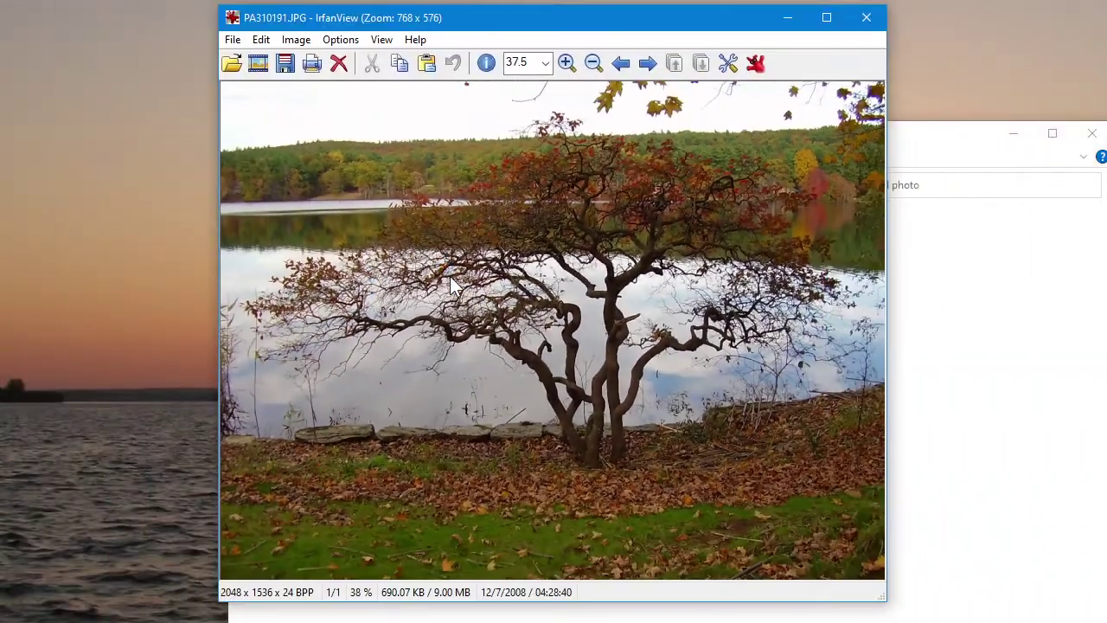
scroll(450, 277, down, 1)
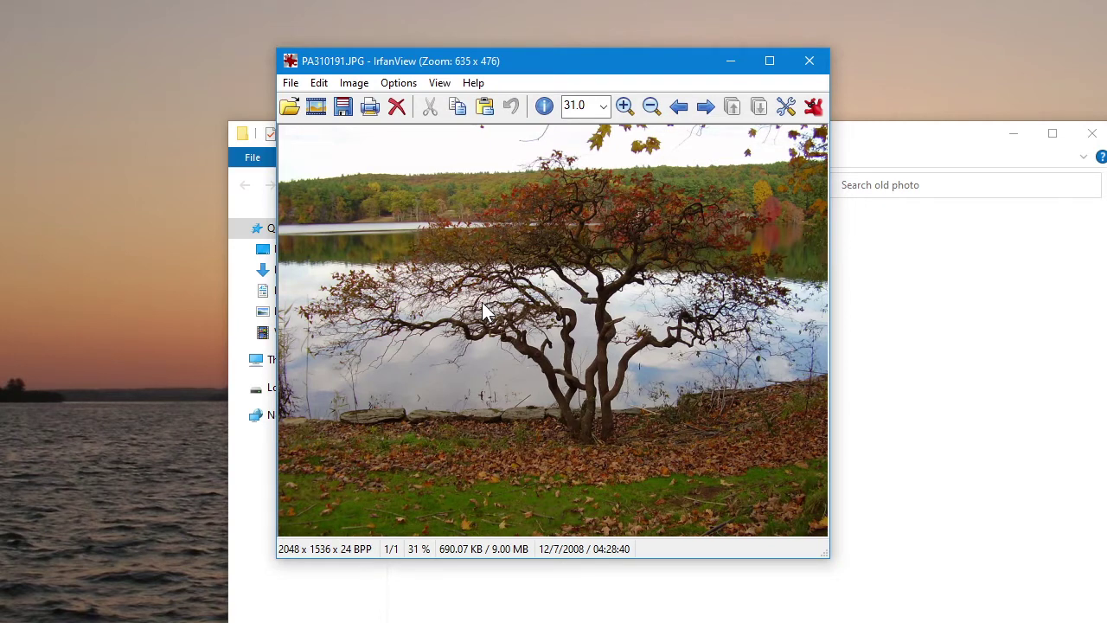
click(809, 61)
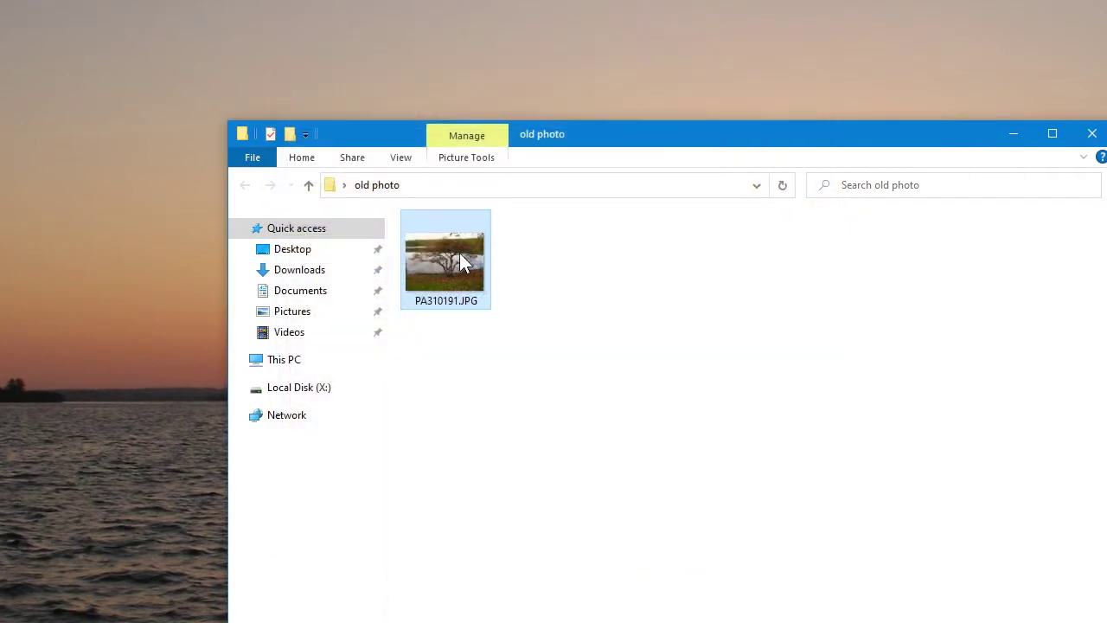
Review the detailed file properties of PA310191.JPG for date and location metadata, and put the folder window away
right_click(460, 253)
click(433, 317)
right_click(456, 253)
click(524, 618)
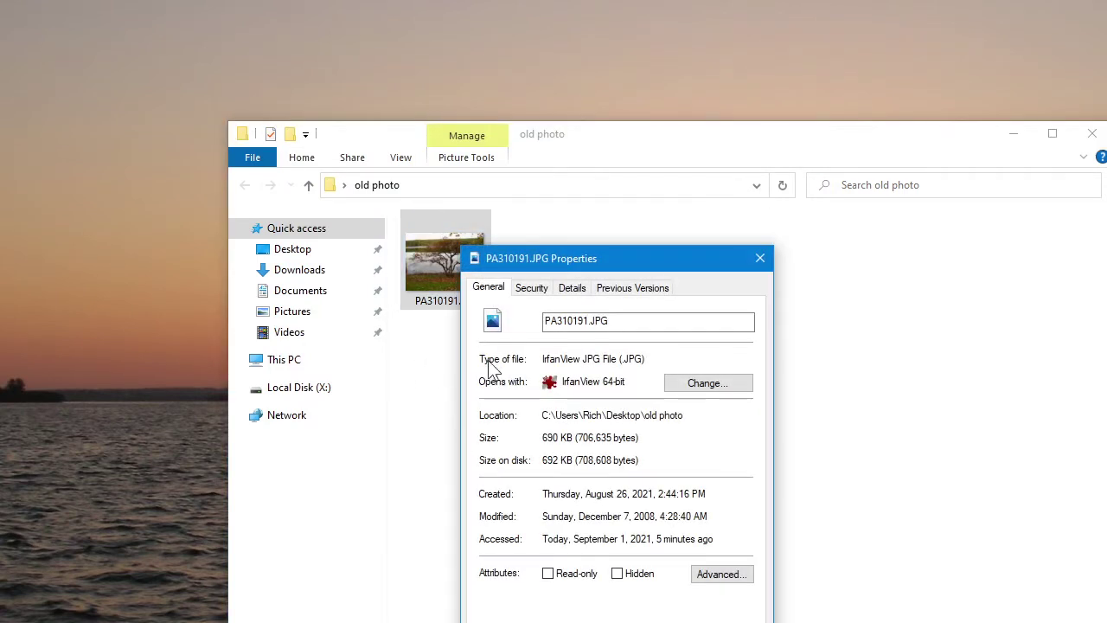
drag(586, 252, 543, 152)
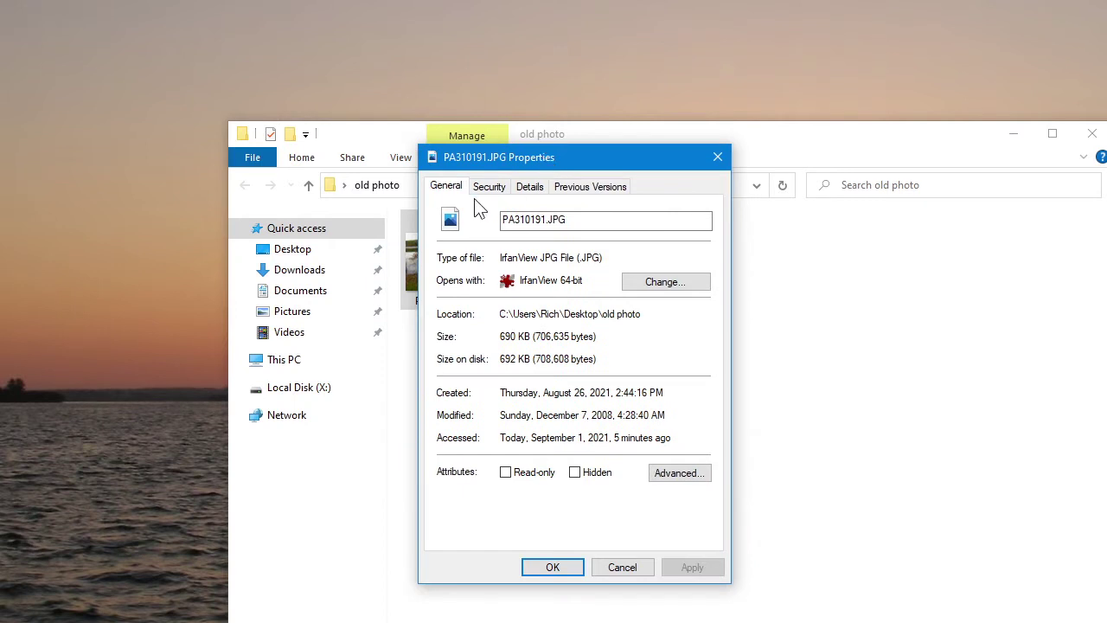
click(530, 189)
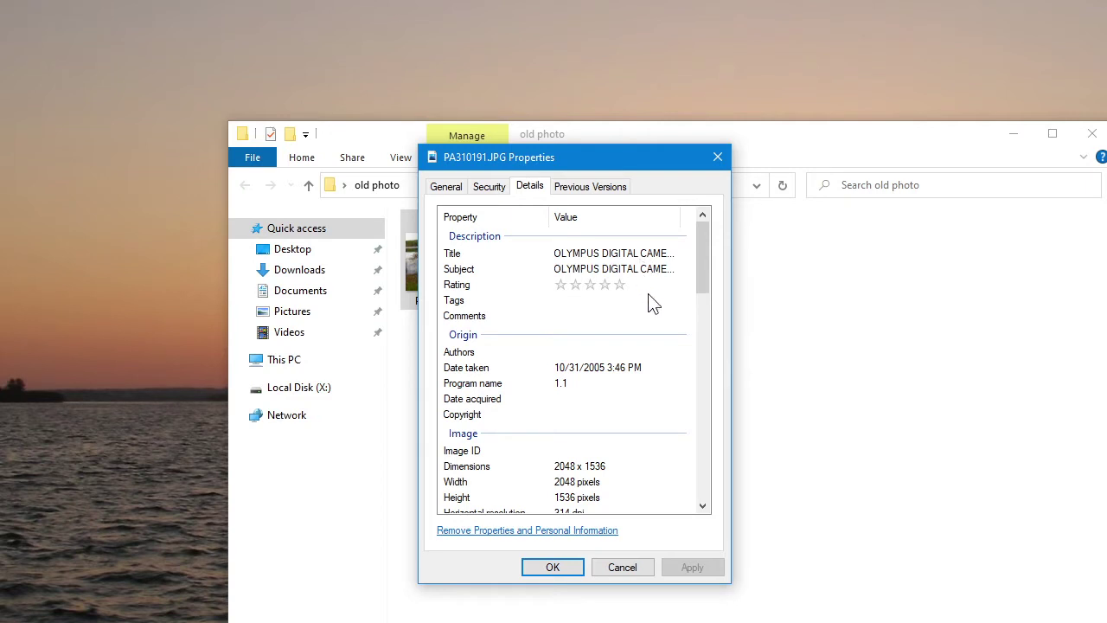
drag(706, 261, 707, 311)
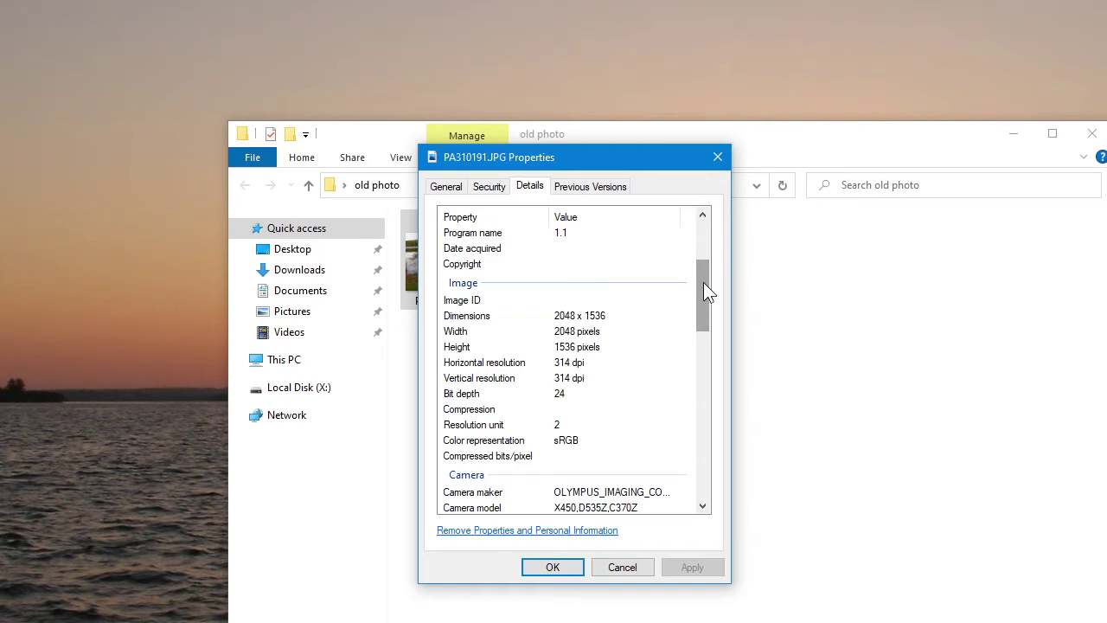
drag(704, 282, 704, 219)
click(717, 156)
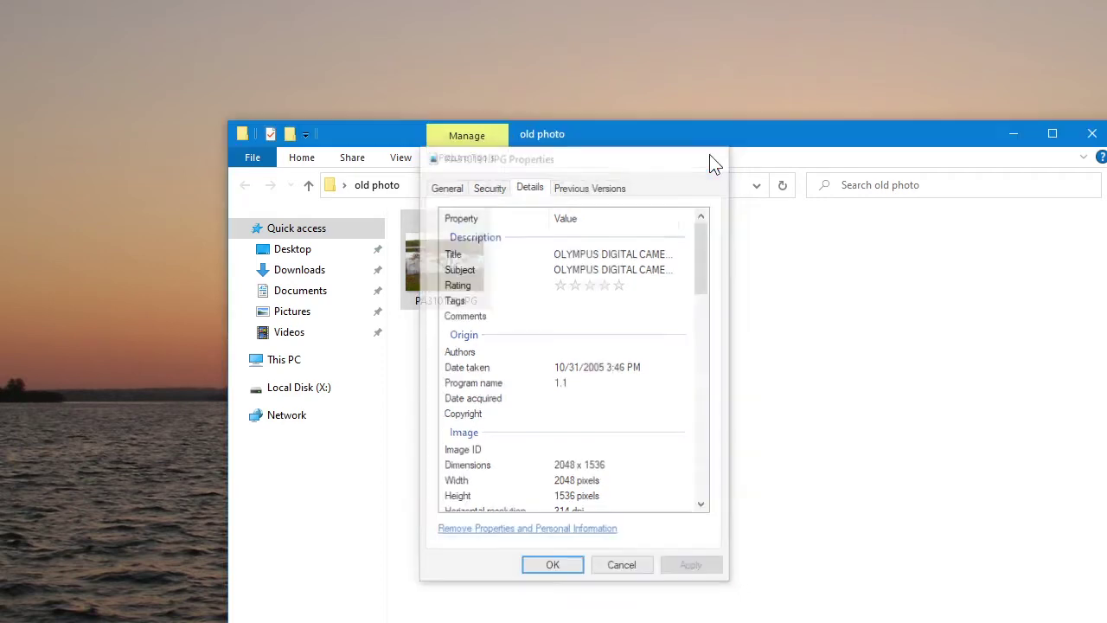
click(1014, 133)
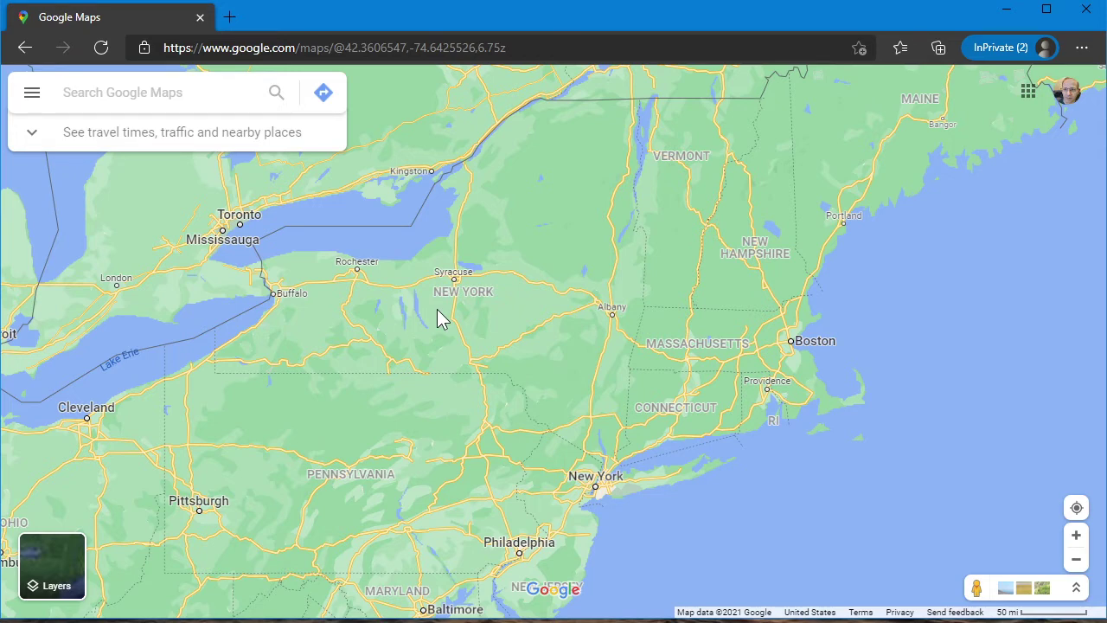
Search Google Maps for Roseland Park in Woodstock, CT, and close the place information
click(188, 92)
text(roseland park wood)
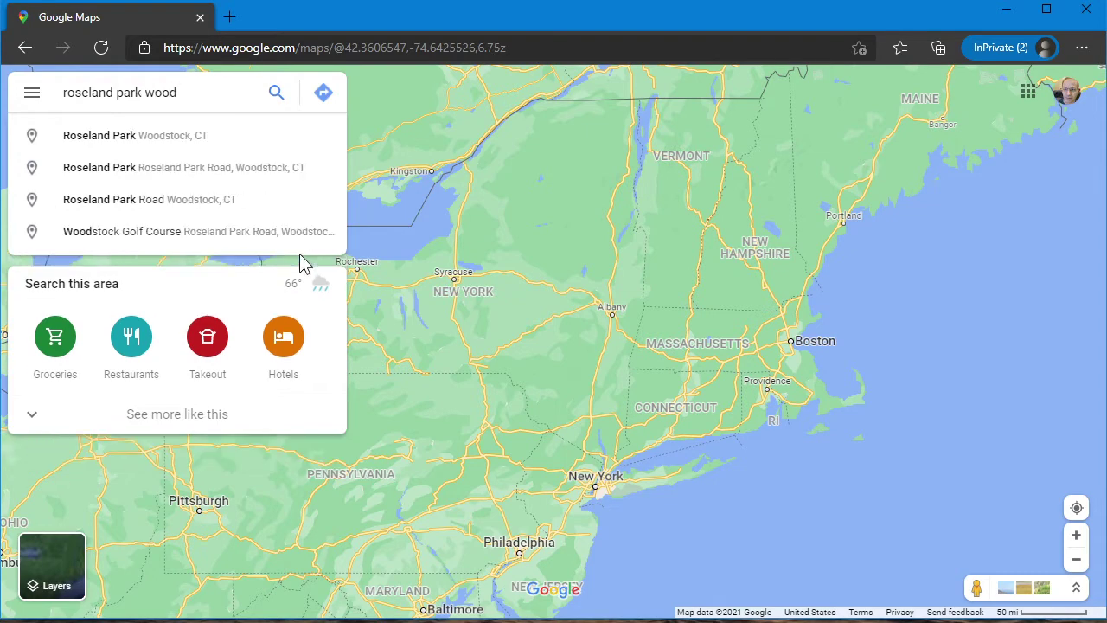
click(171, 139)
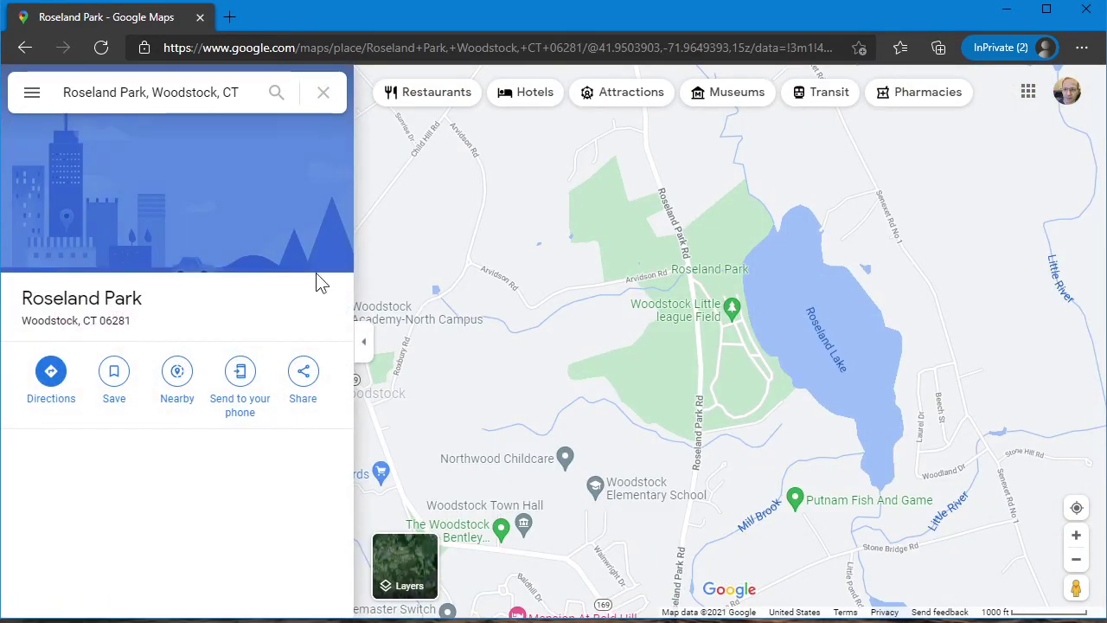
click(323, 93)
Show Roseland Park in satellite view and inspect the shoreline of Roseland Lake near the pier
scroll(824, 353, up, 3)
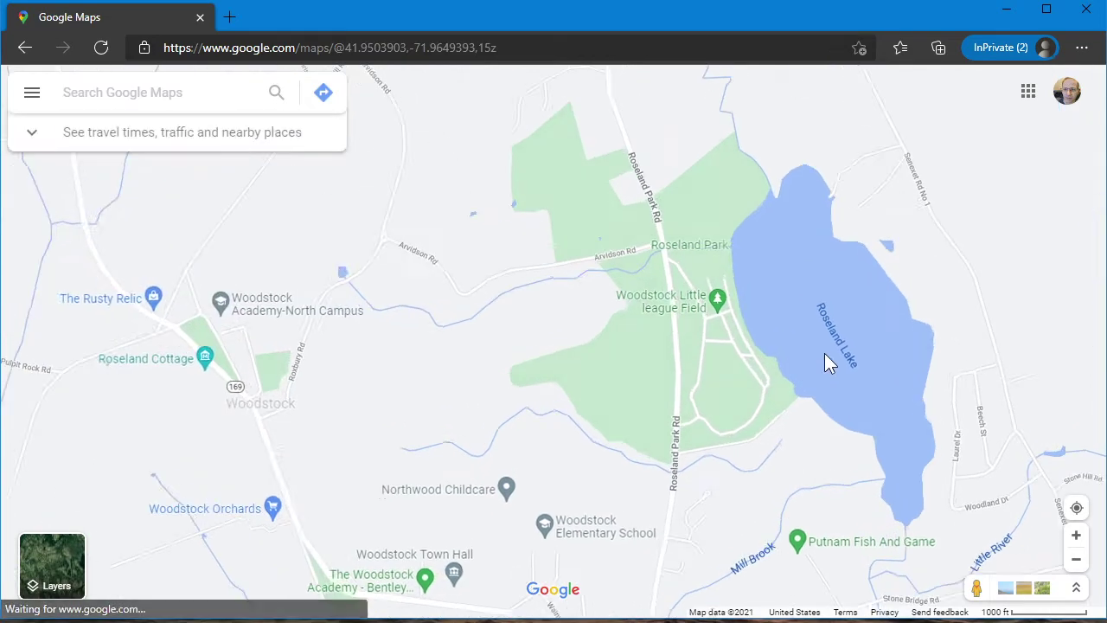
click(57, 562)
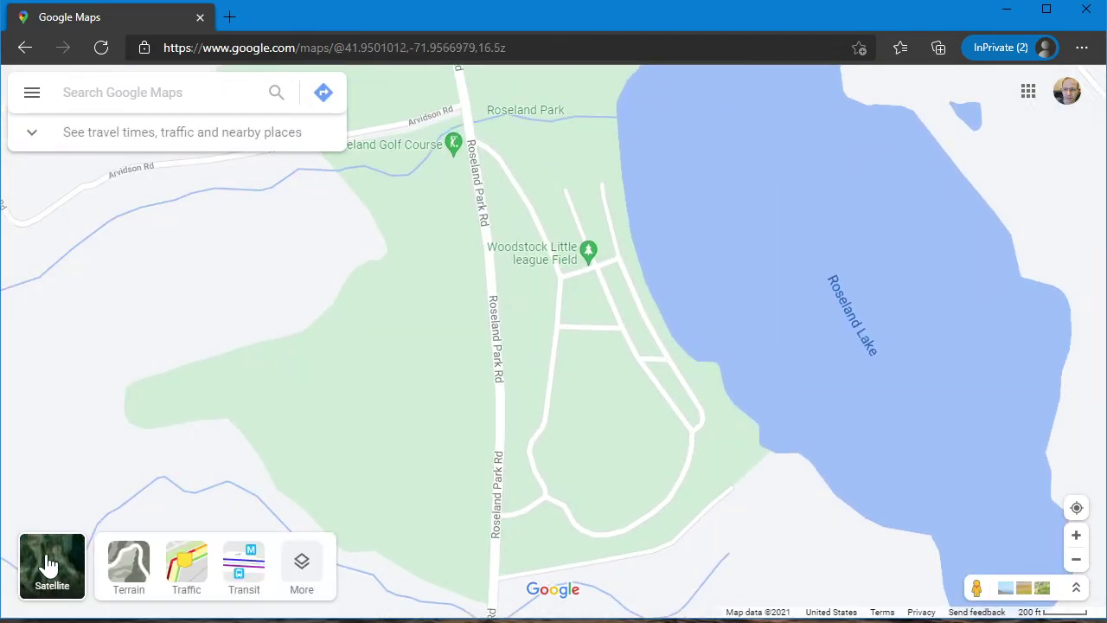
scroll(670, 373, up, 4)
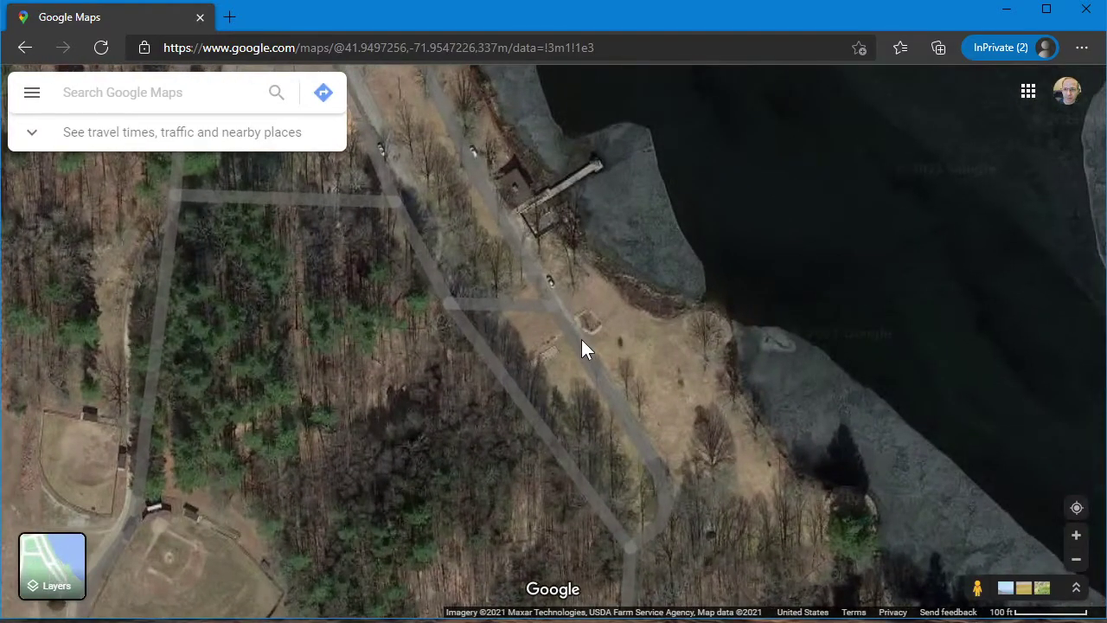
scroll(605, 378, up, 2)
scroll(660, 400, up, 2)
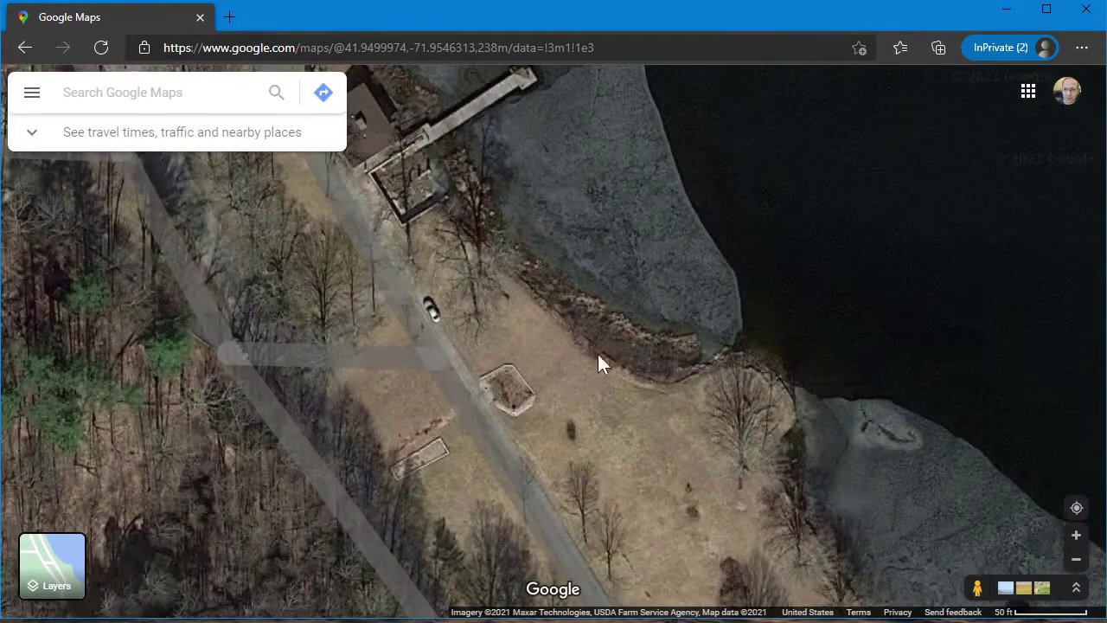
scroll(670, 355, down, 5)
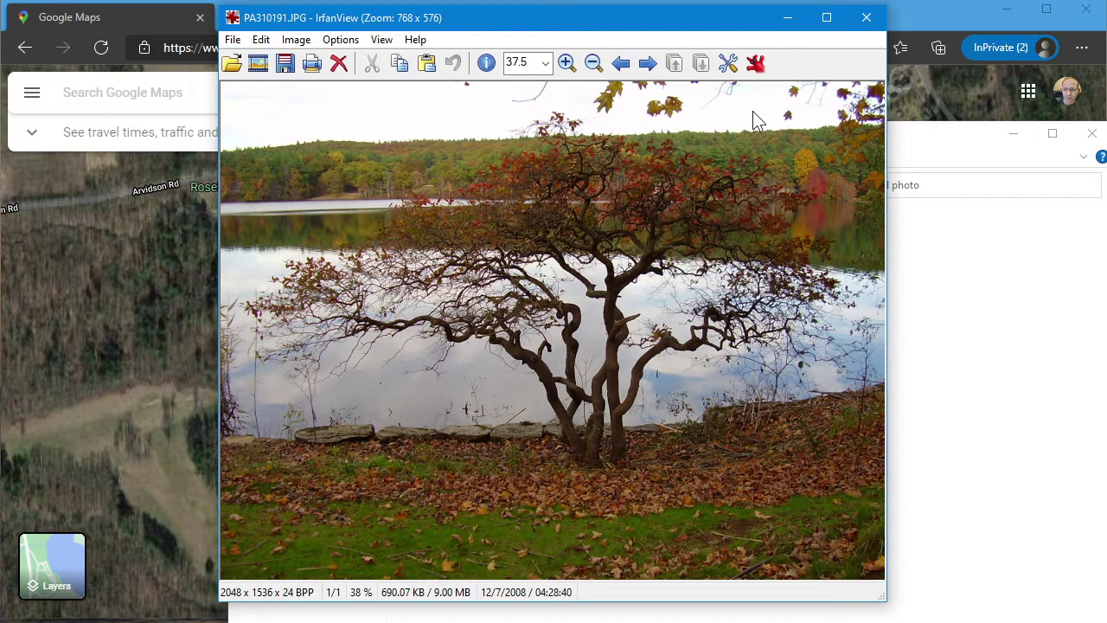
Close the photo and its folder window, and copy the map coordinates 41.94980, -71.95409 at the Roseland Lake shoreline
click(867, 18)
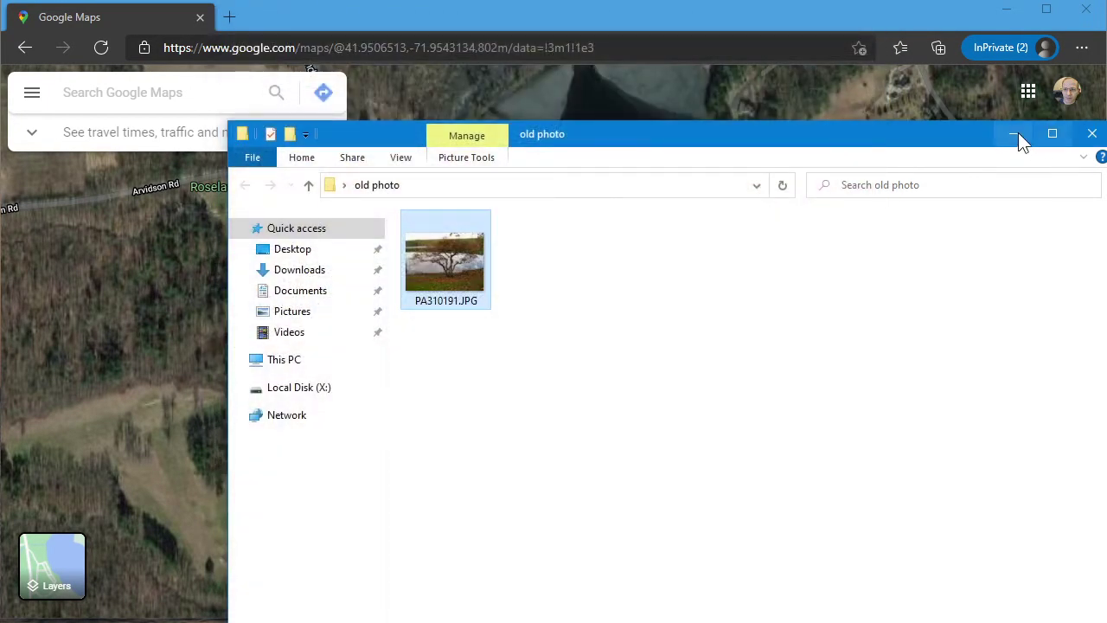
click(1016, 133)
scroll(551, 445, up, 4)
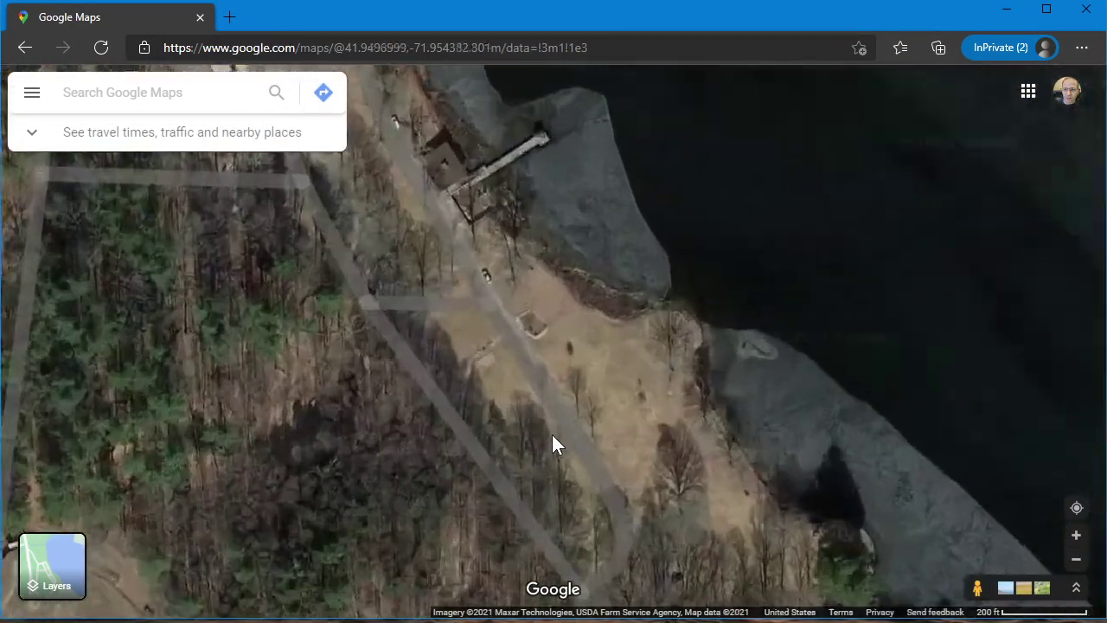
scroll(633, 403, up, 2)
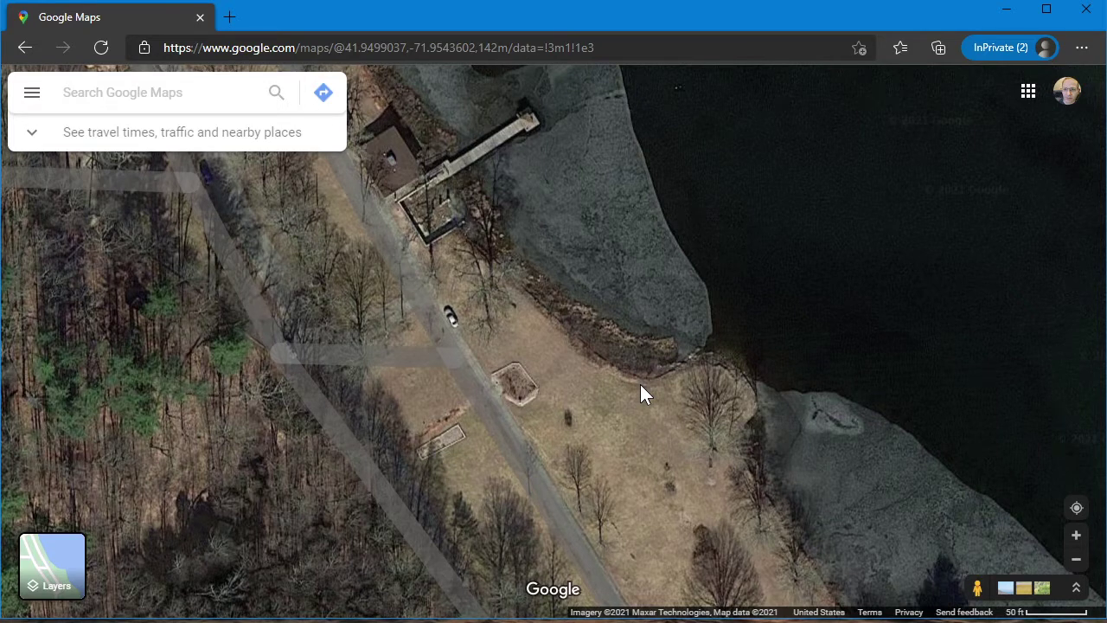
right_click(642, 389)
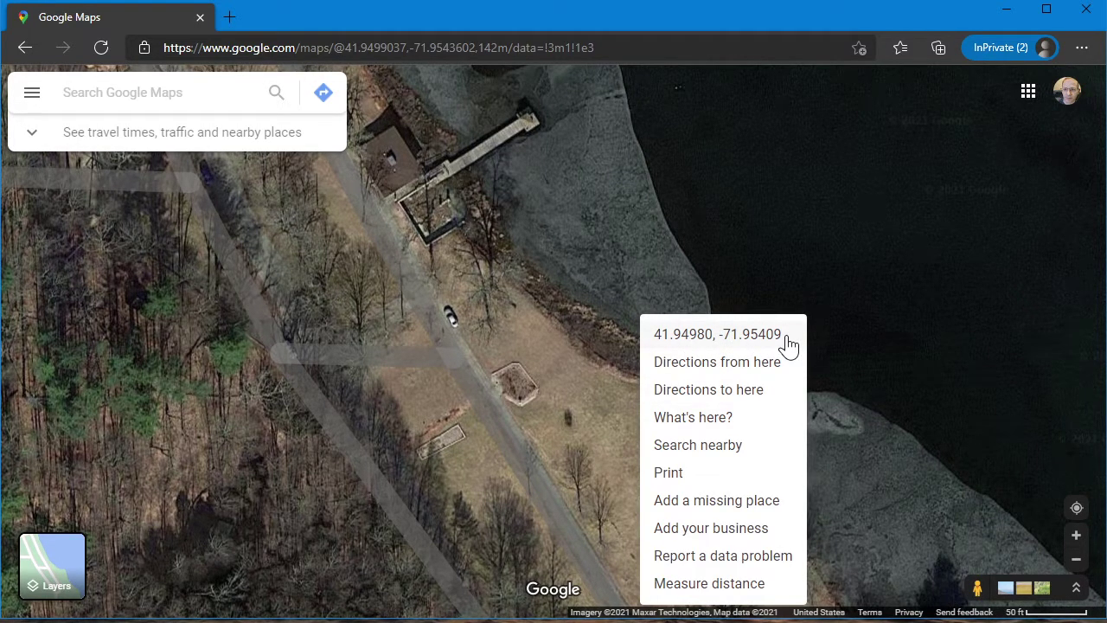
click(735, 340)
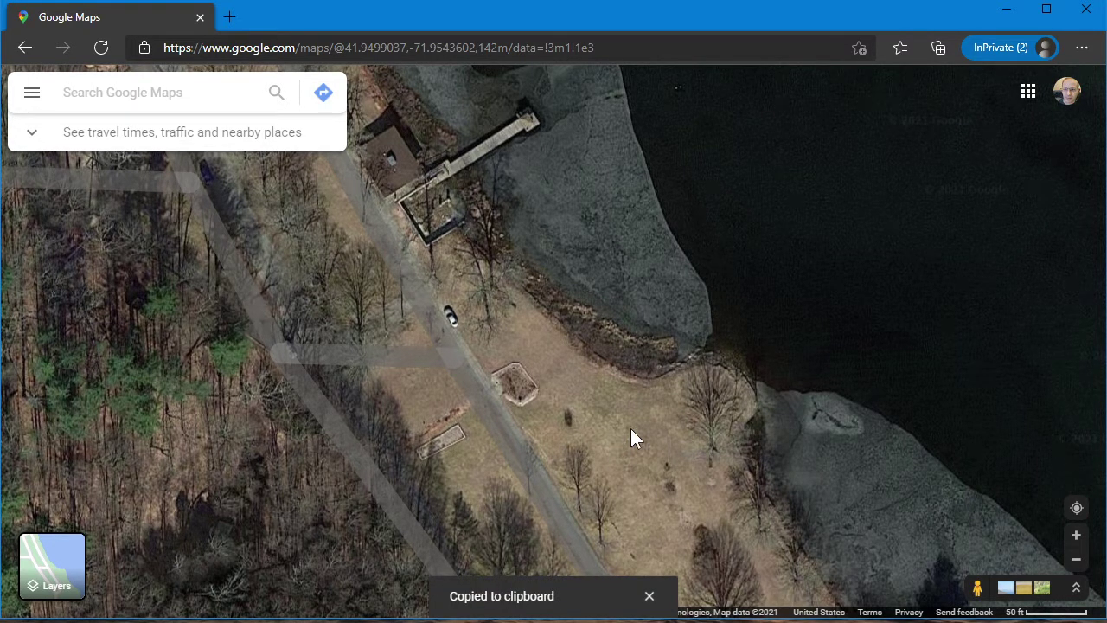
Put the browser and BaseCamp windows away and check PA310191.JPG in the old photo folder
click(1006, 10)
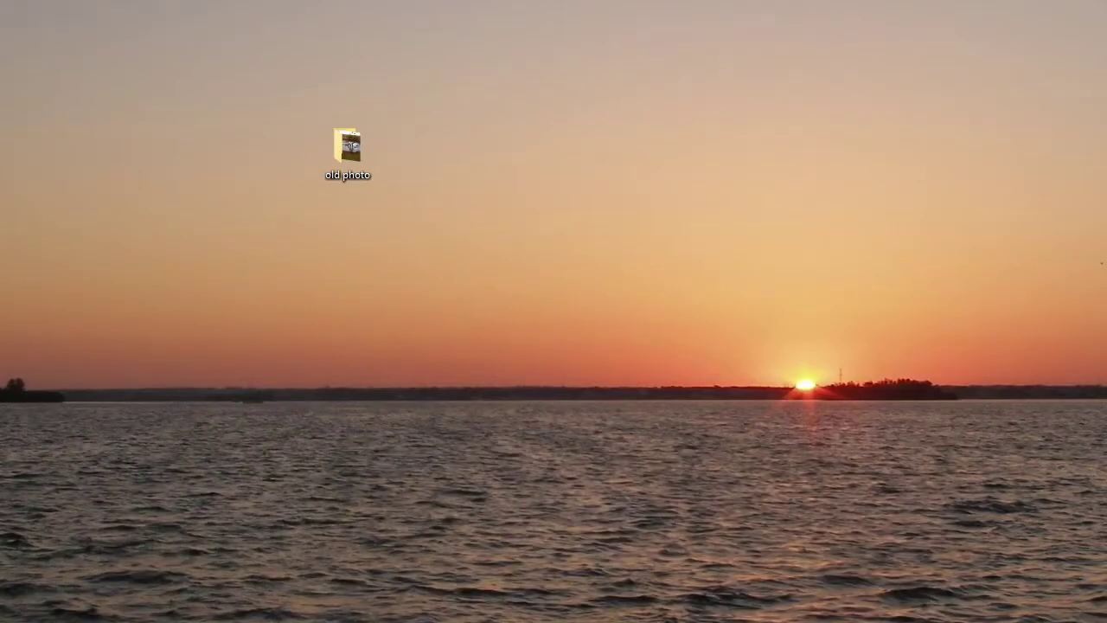
click(606, 621)
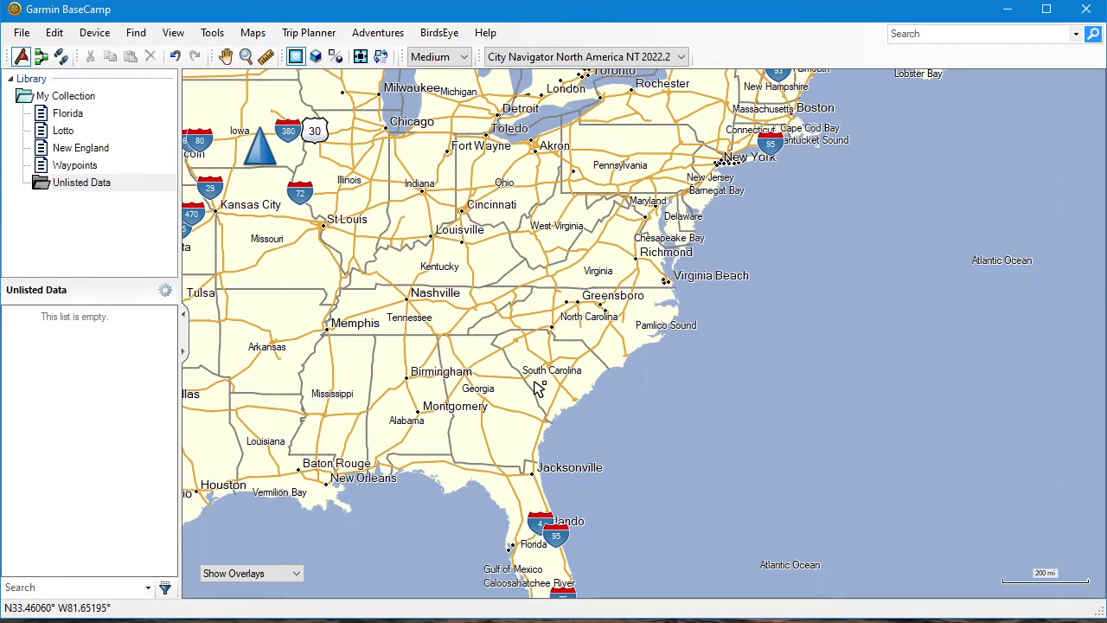
click(1006, 10)
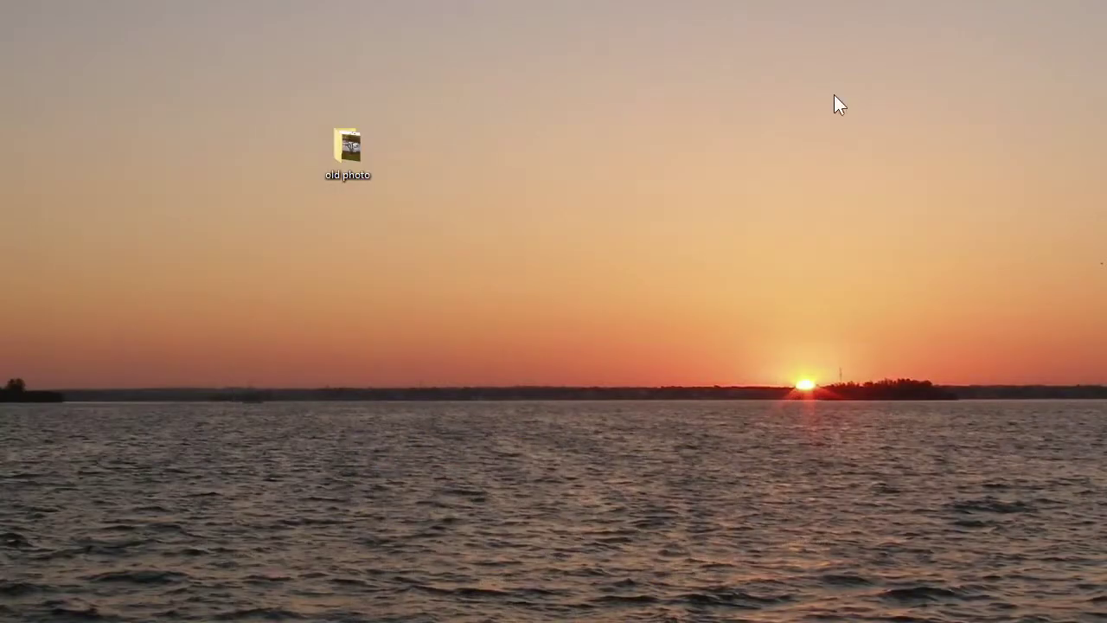
double_click(348, 148)
click(452, 280)
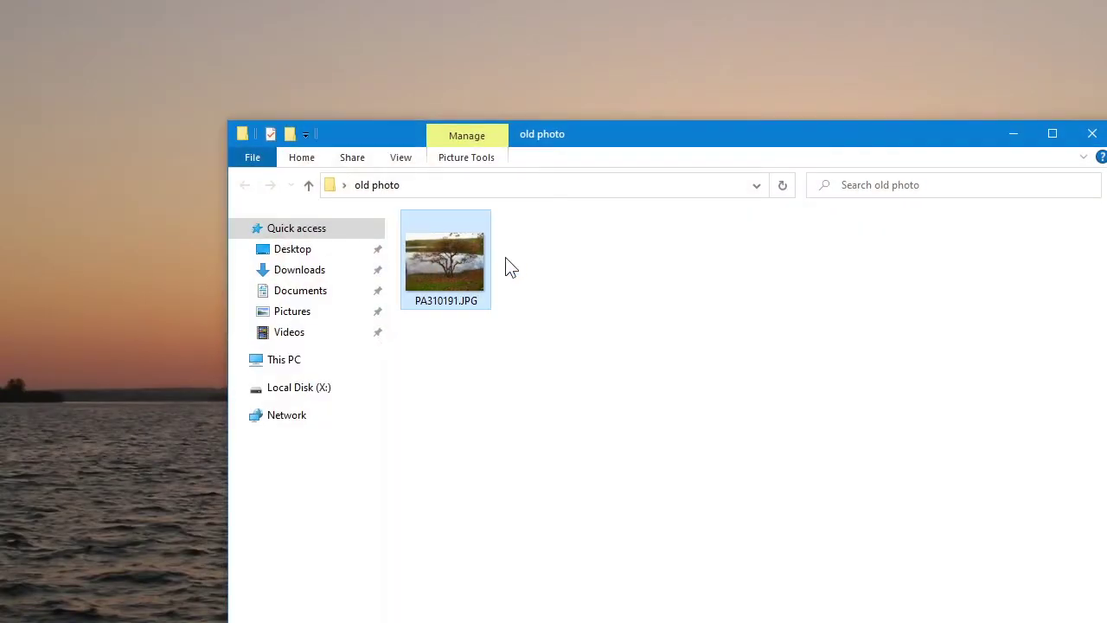
click(1015, 135)
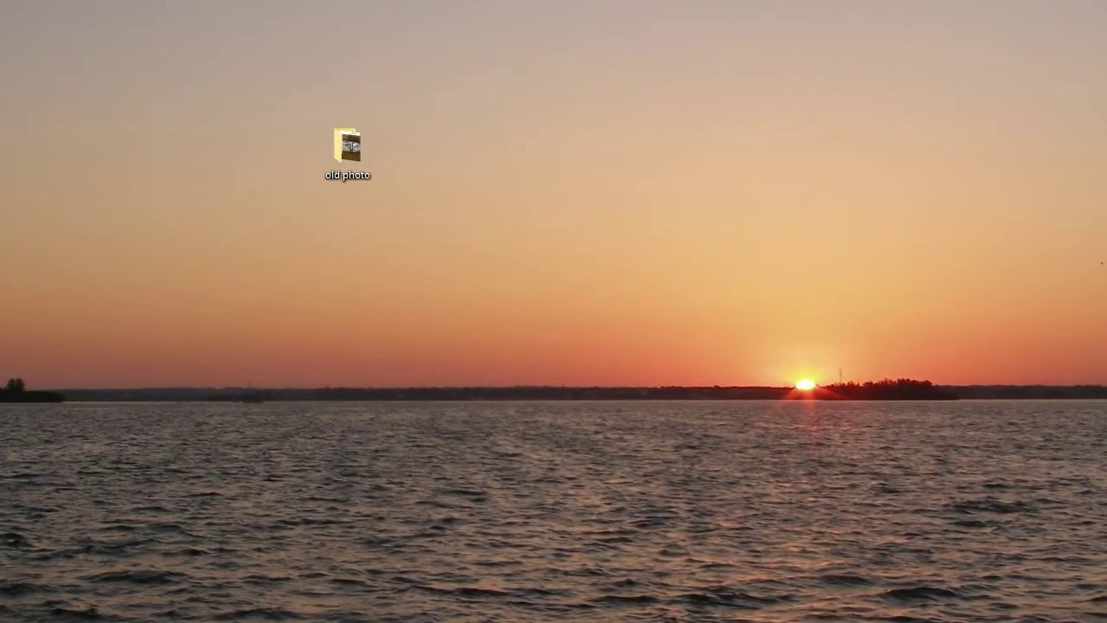
Switch to Garmin BaseCamp and create a new list named "old photo" in My Collection
click(580, 621)
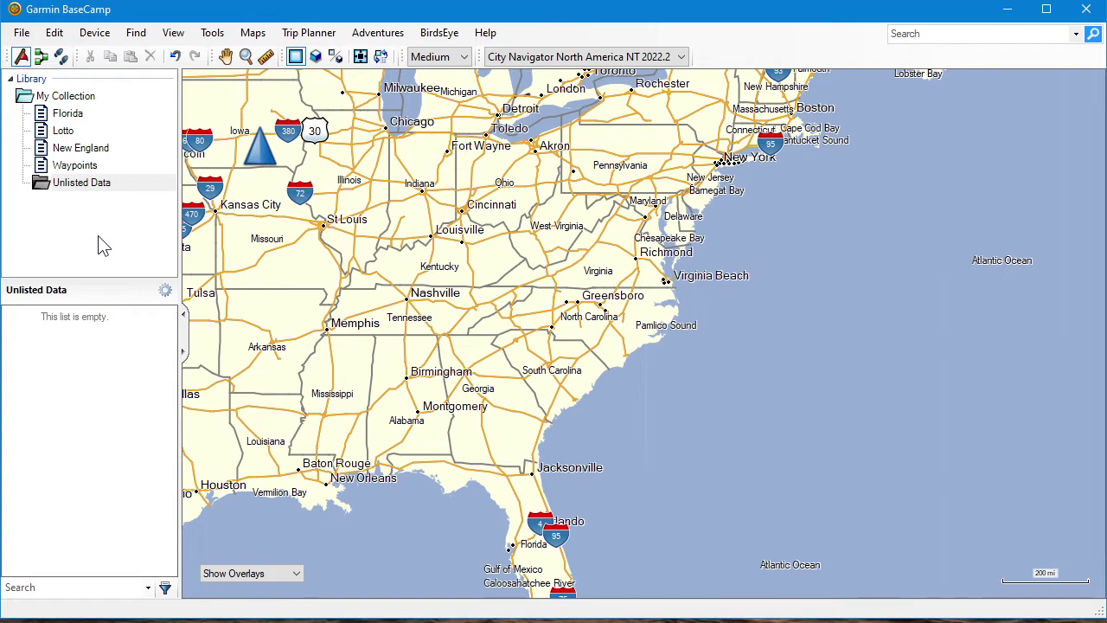
click(22, 35)
mouse_move(114, 52)
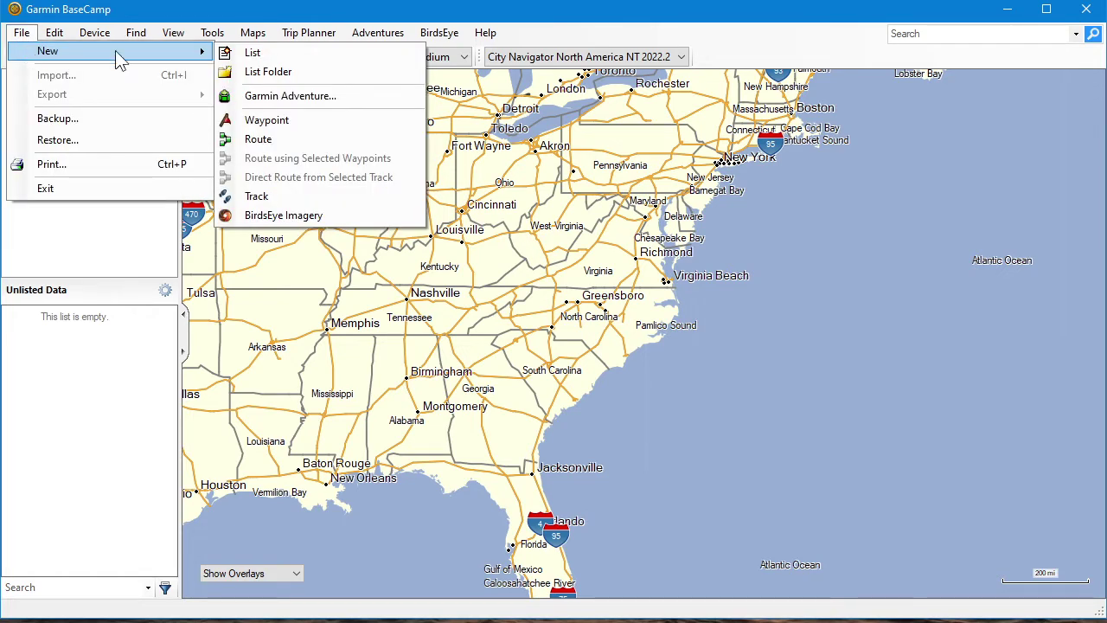
click(243, 62)
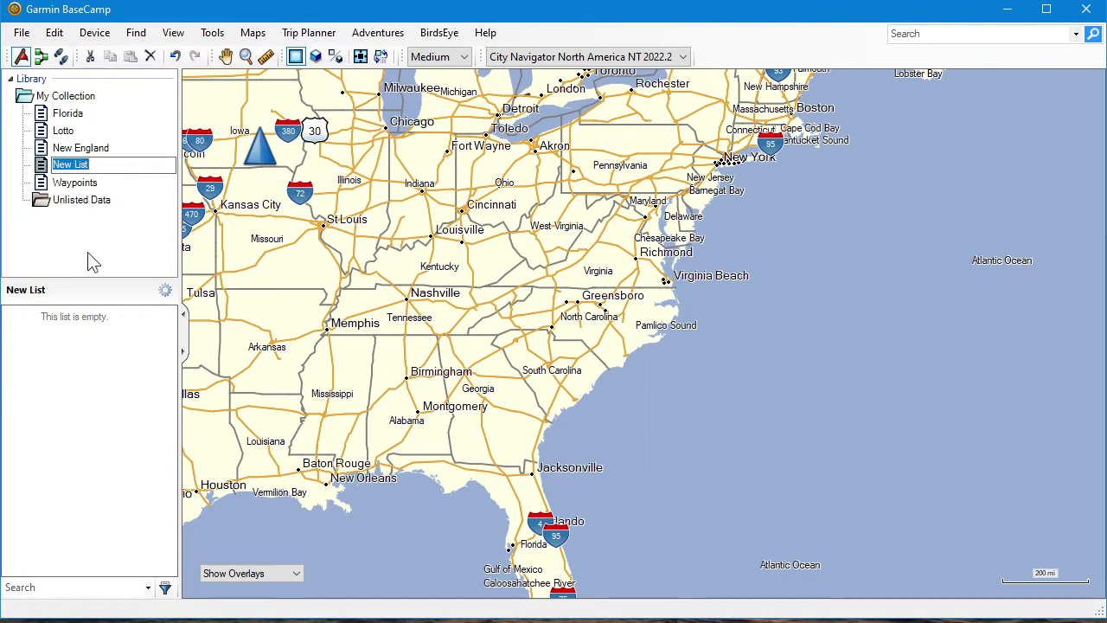
text(old photo)
key(Return)
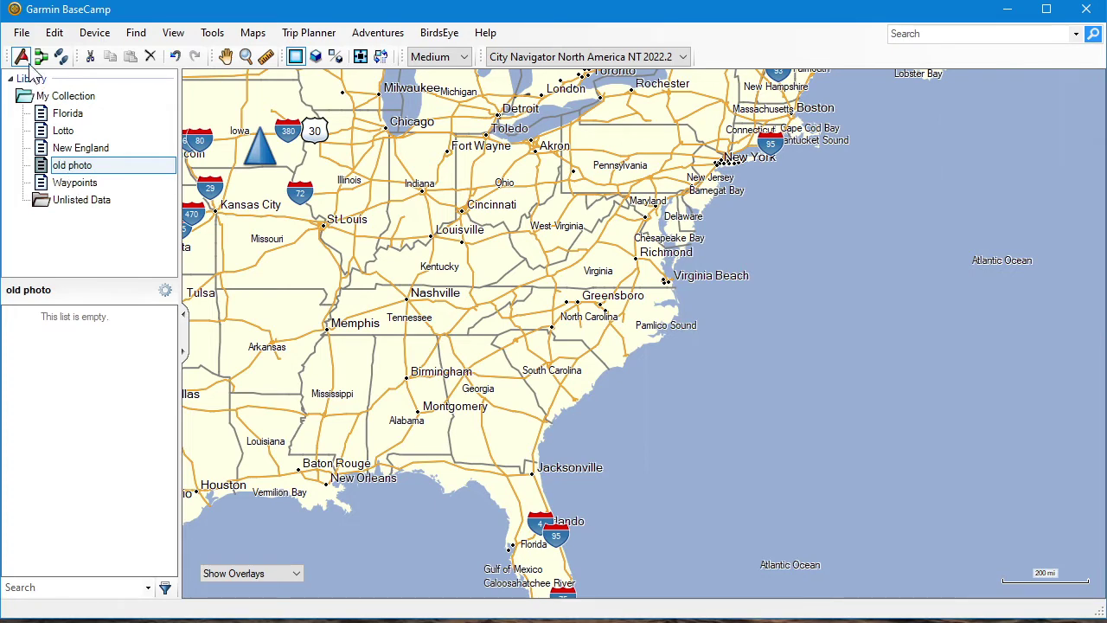
Add a new waypoint to the old photo list by placing it on the map at I-64 in West Virginia
click(24, 33)
mouse_move(117, 52)
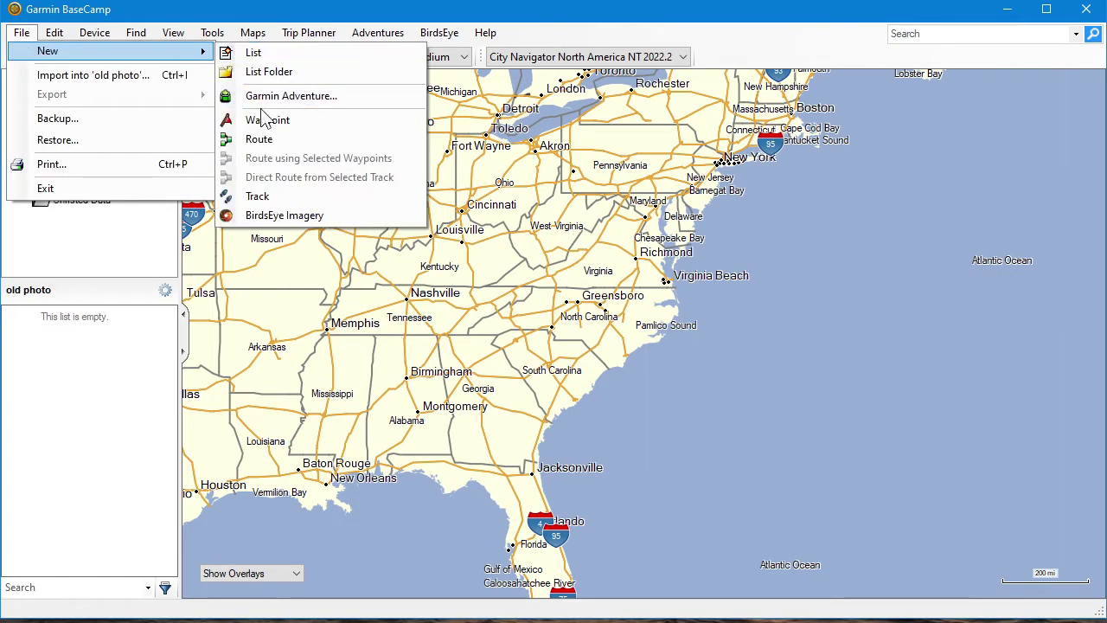
click(318, 127)
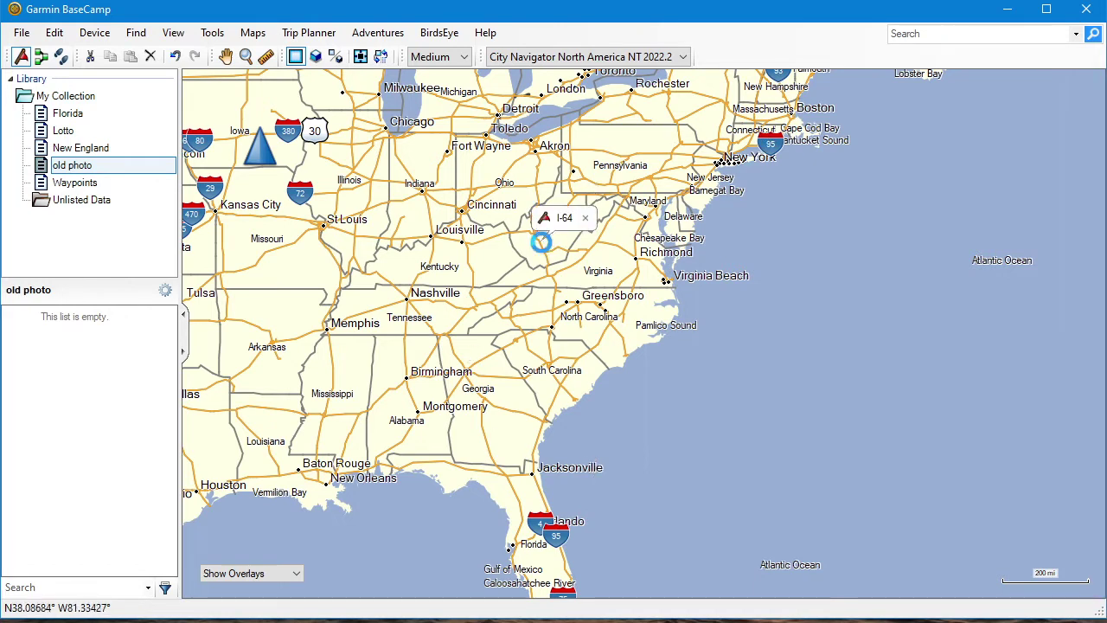
click(538, 244)
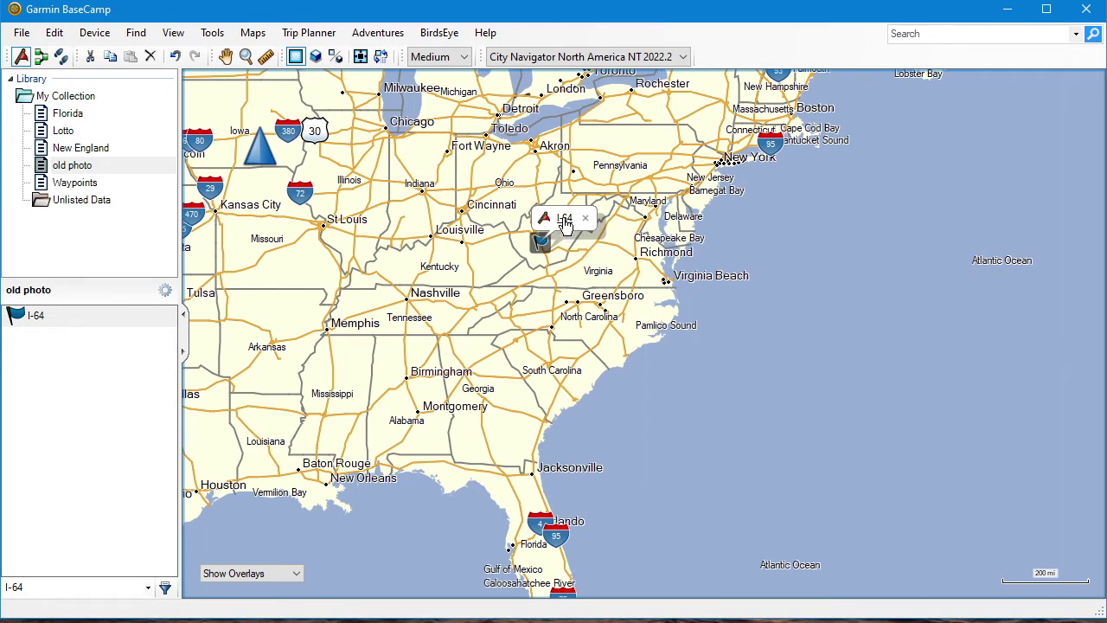
Open the properties of the I-64 waypoint and rename it Roseland Park
double_click(565, 221)
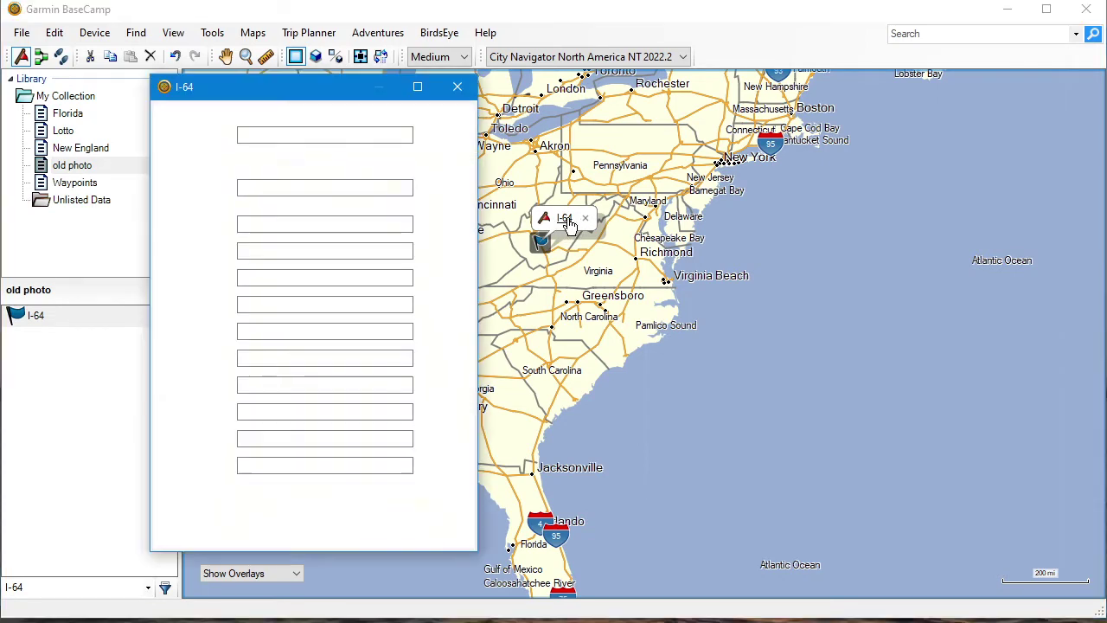
drag(335, 86, 384, 116)
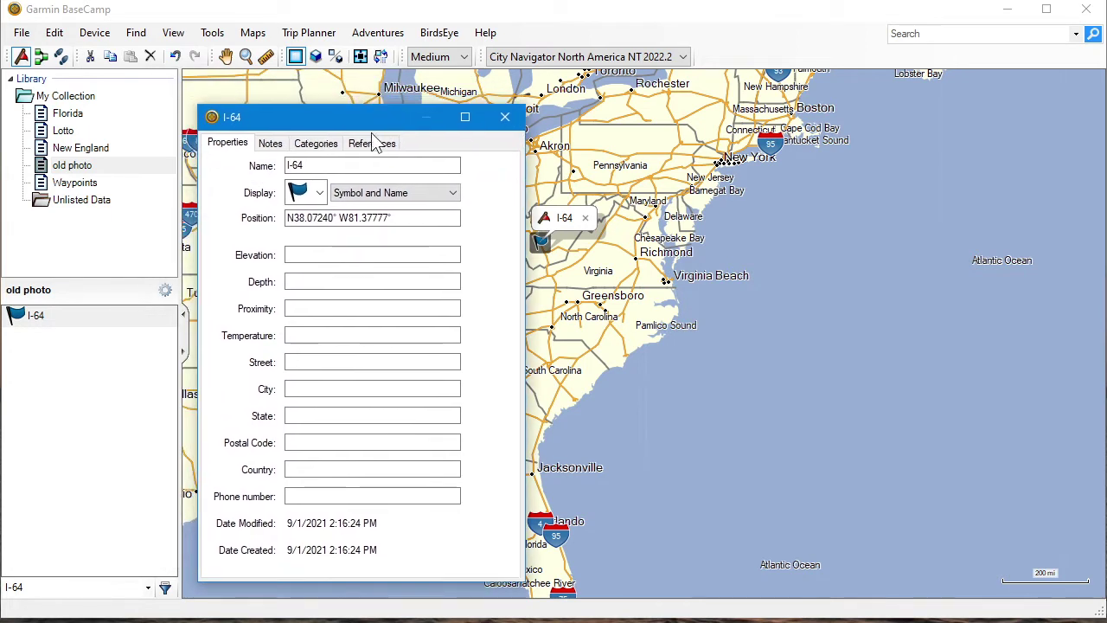
click(363, 217)
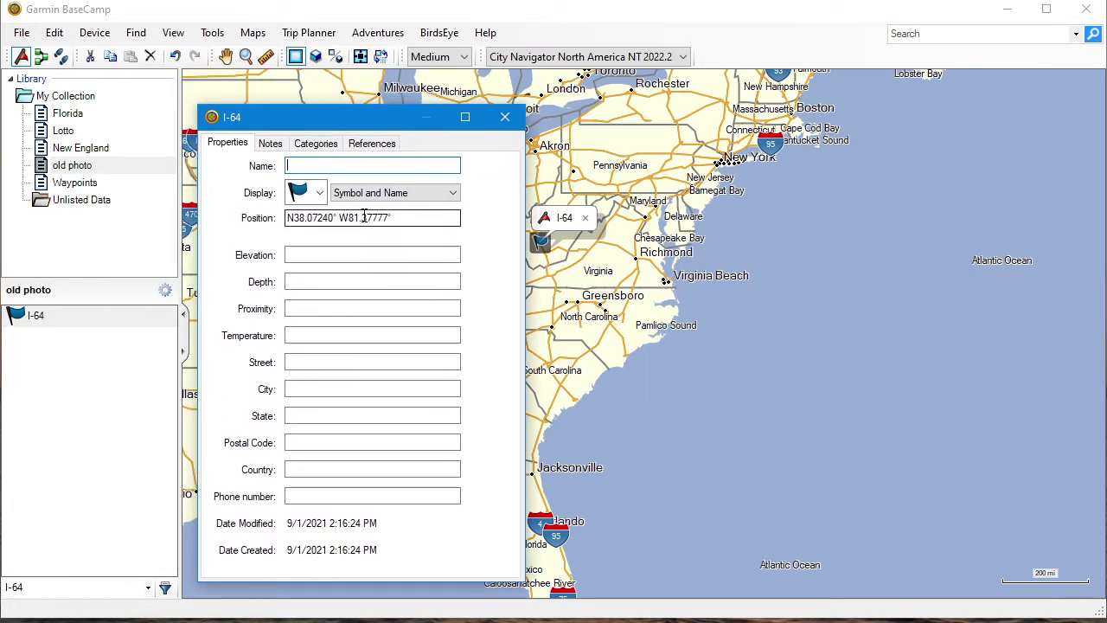
text(Roseland Park)
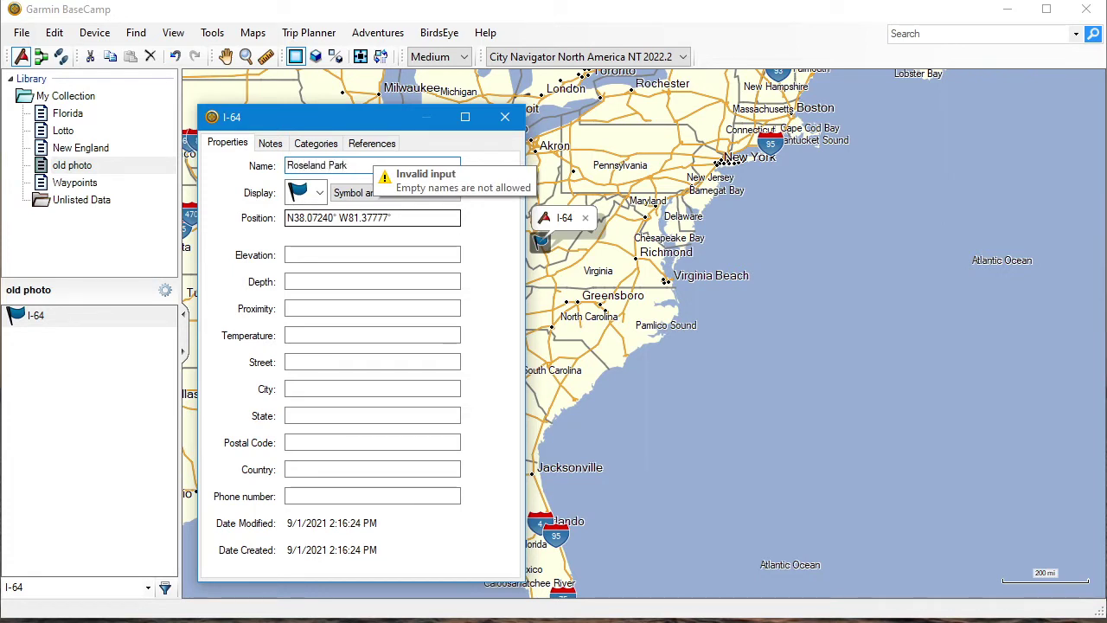
Replace the Roseland Park waypoint's position with the copied coordinates 41.94980, -71.95409 and close its properties
click(332, 217)
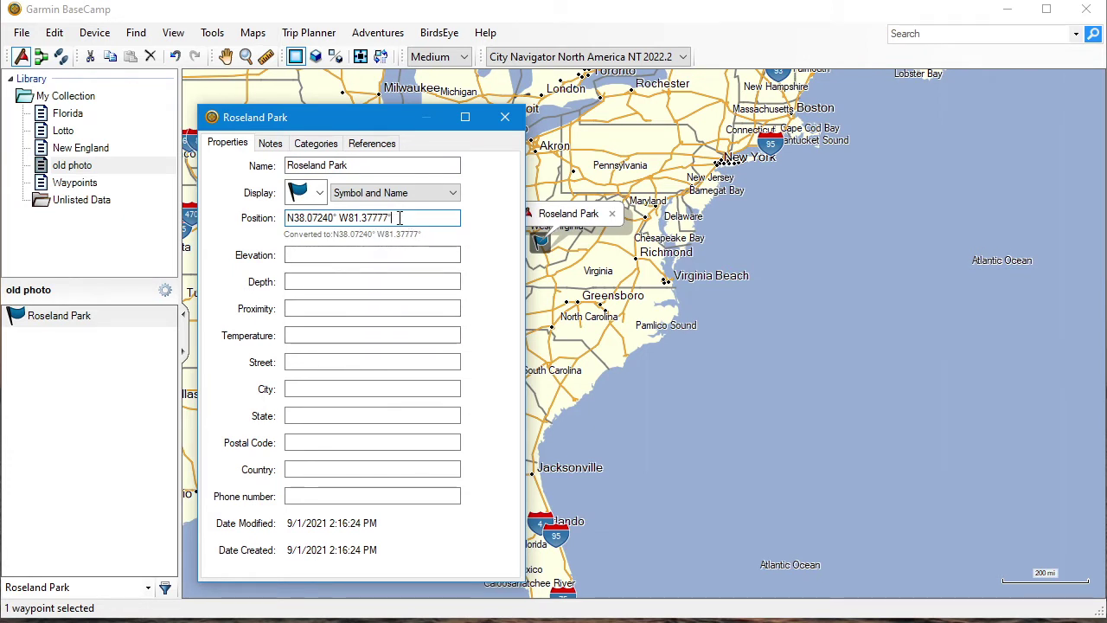
key(ctrl+a)
key(BackSpace)
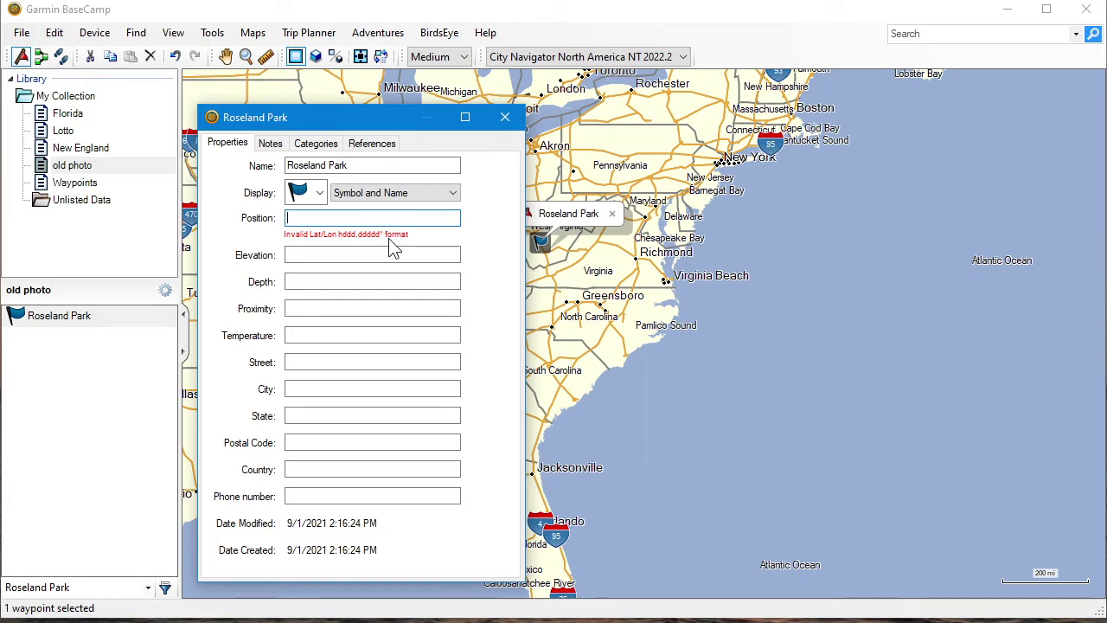
right_click(333, 219)
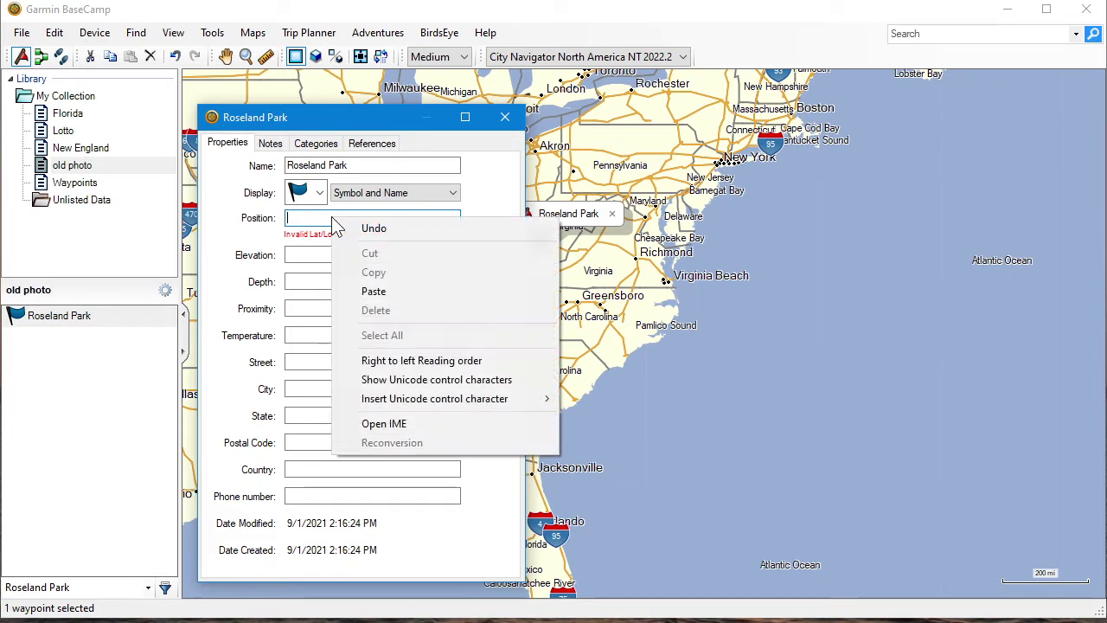
click(374, 292)
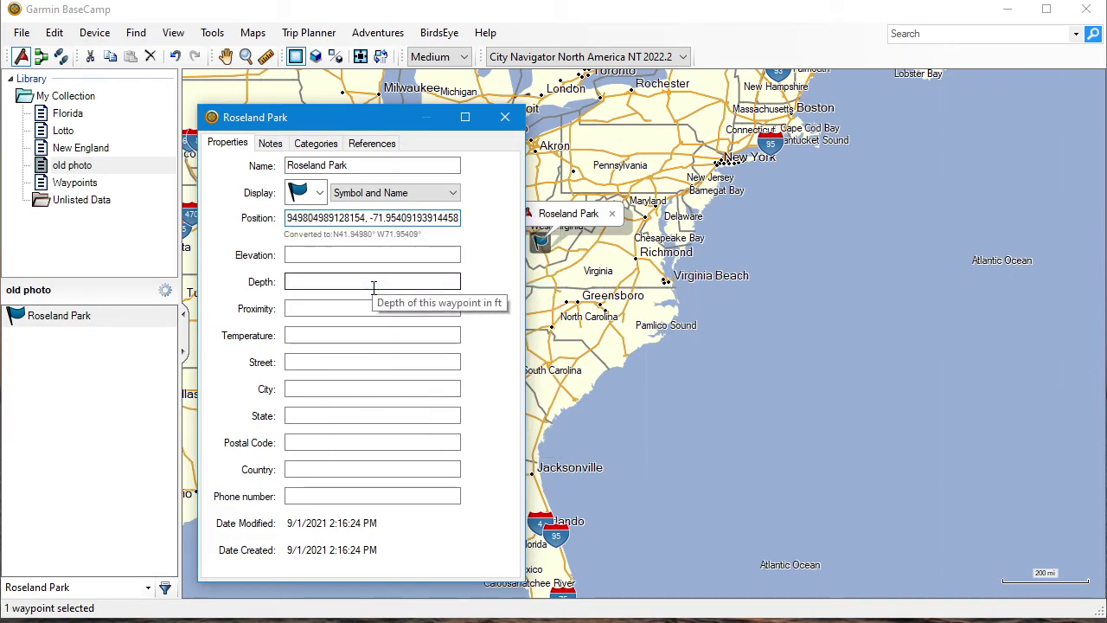
key(Tab)
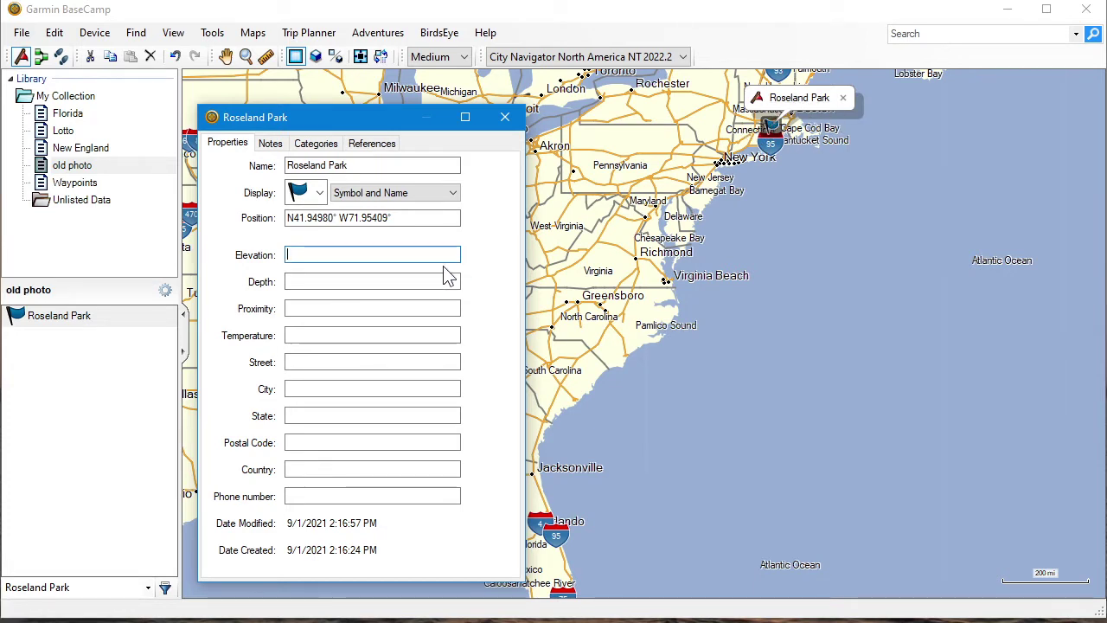
click(505, 118)
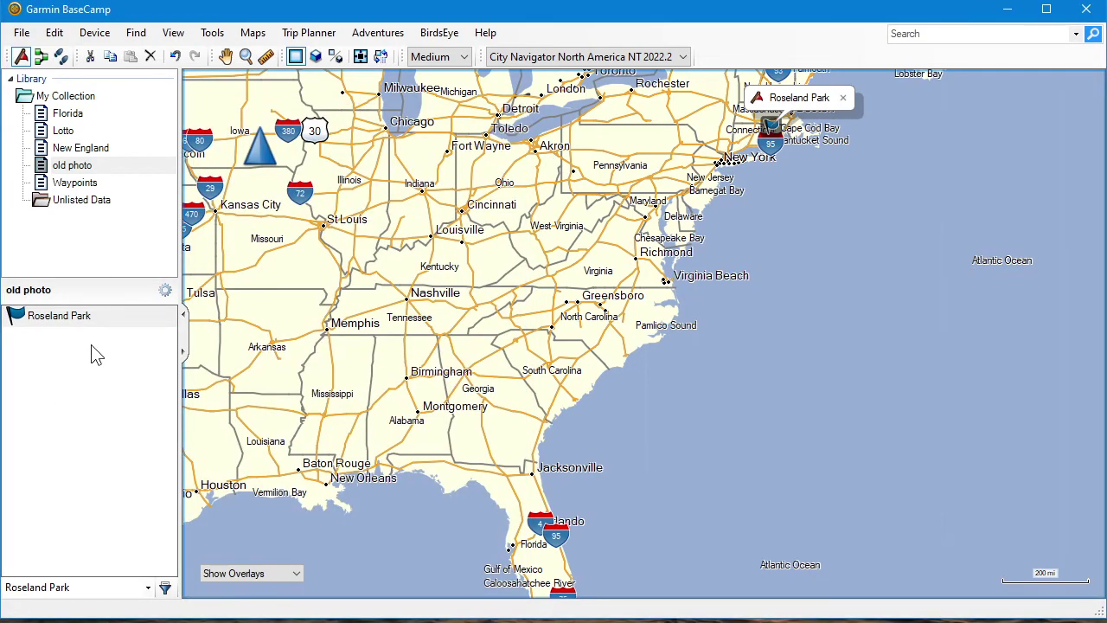
Center the map on the Roseland Park waypoint from the old photo list and close its properties
double_click(58, 317)
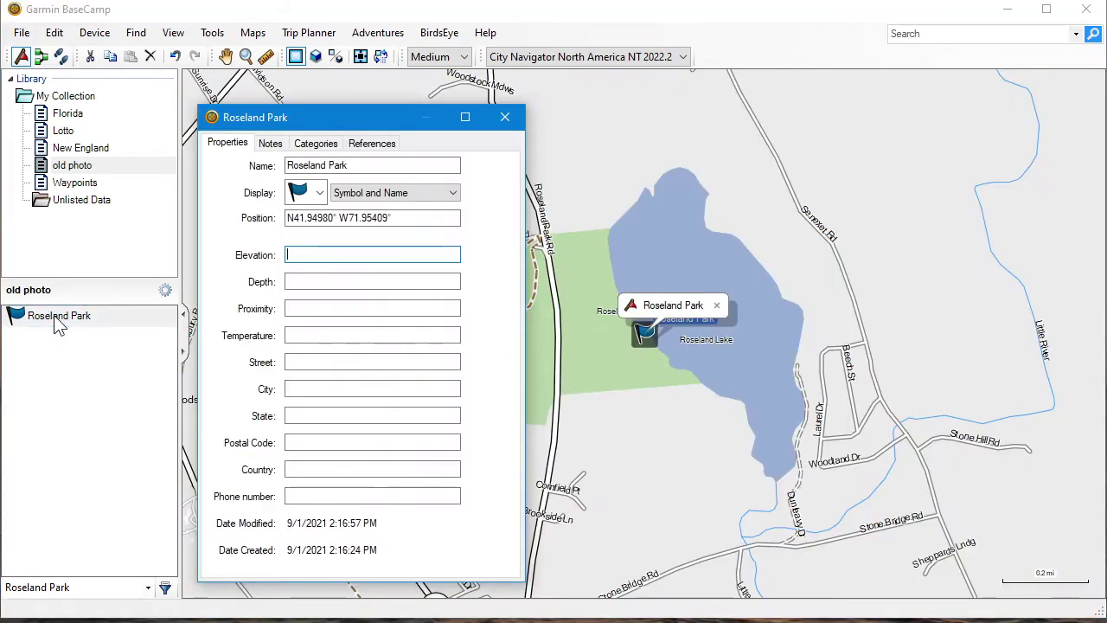
click(505, 117)
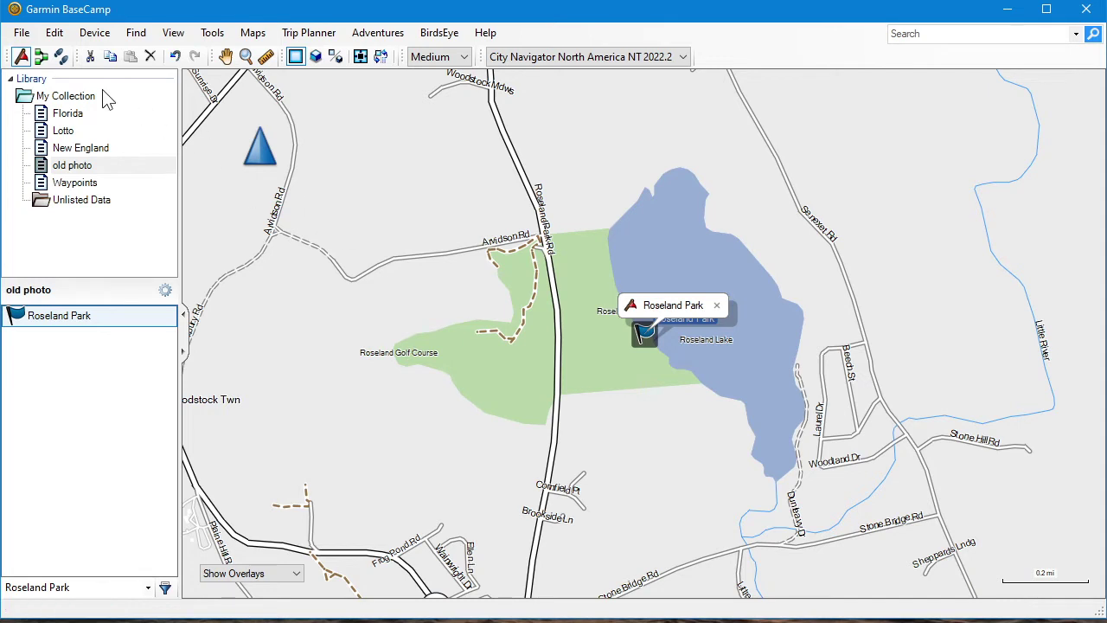
click(24, 35)
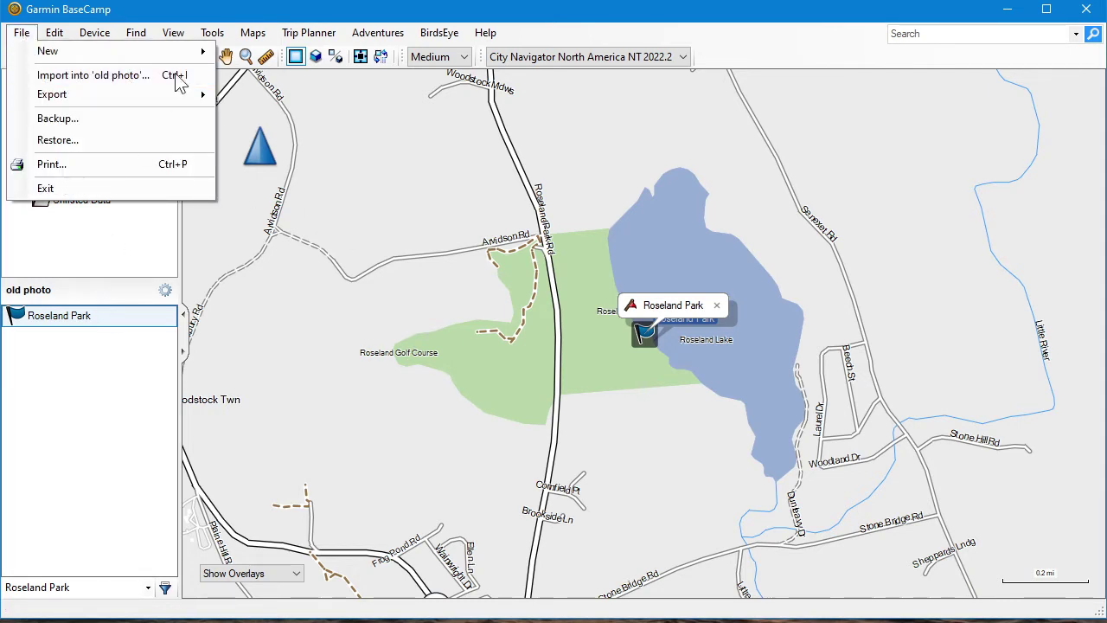
click(223, 32)
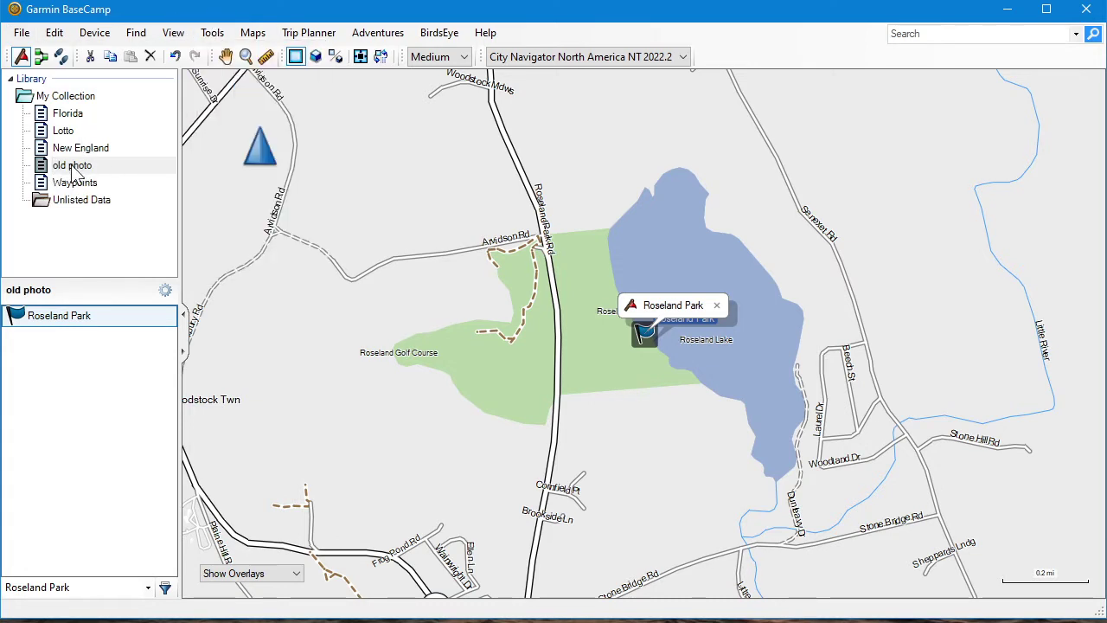
Import PA310191.JPG into the old photo list and accept geotagging it to the center of the screen
click(22, 34)
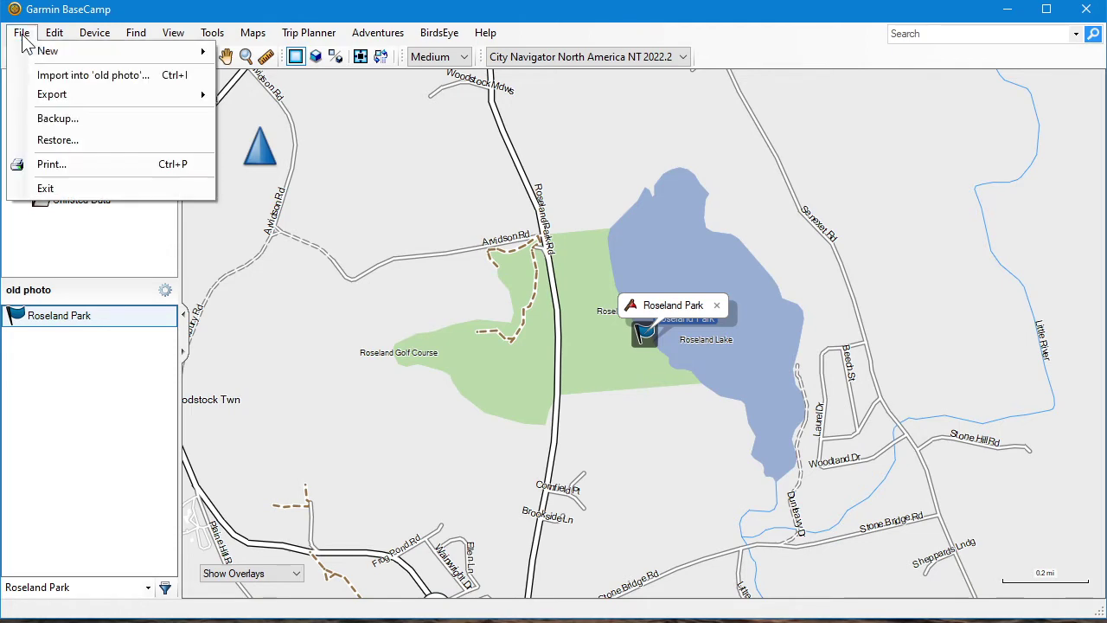
click(52, 75)
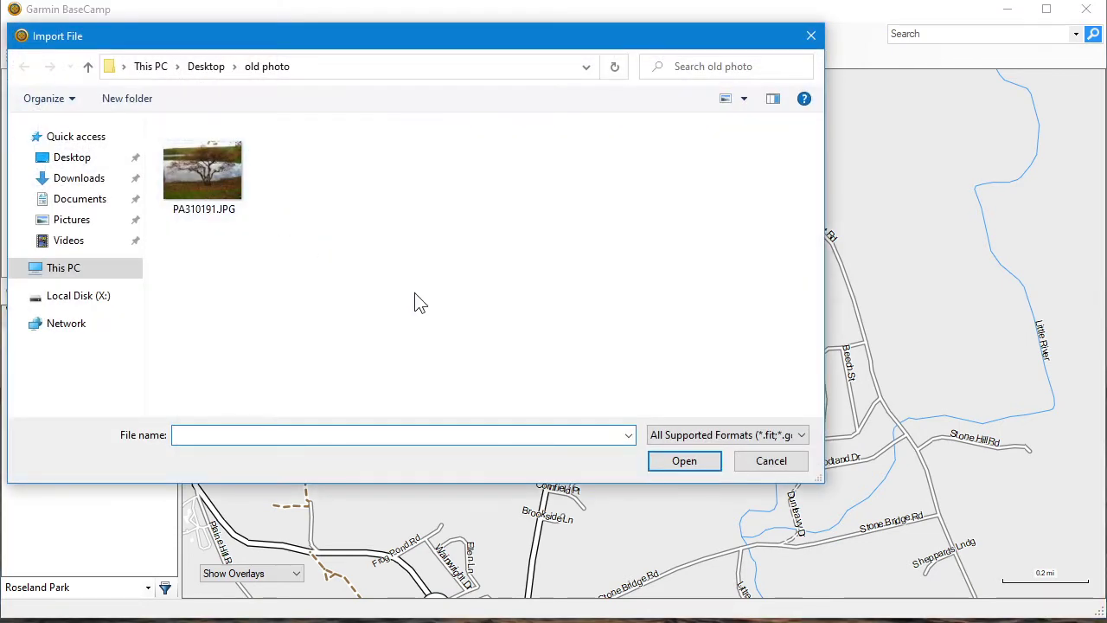
click(690, 431)
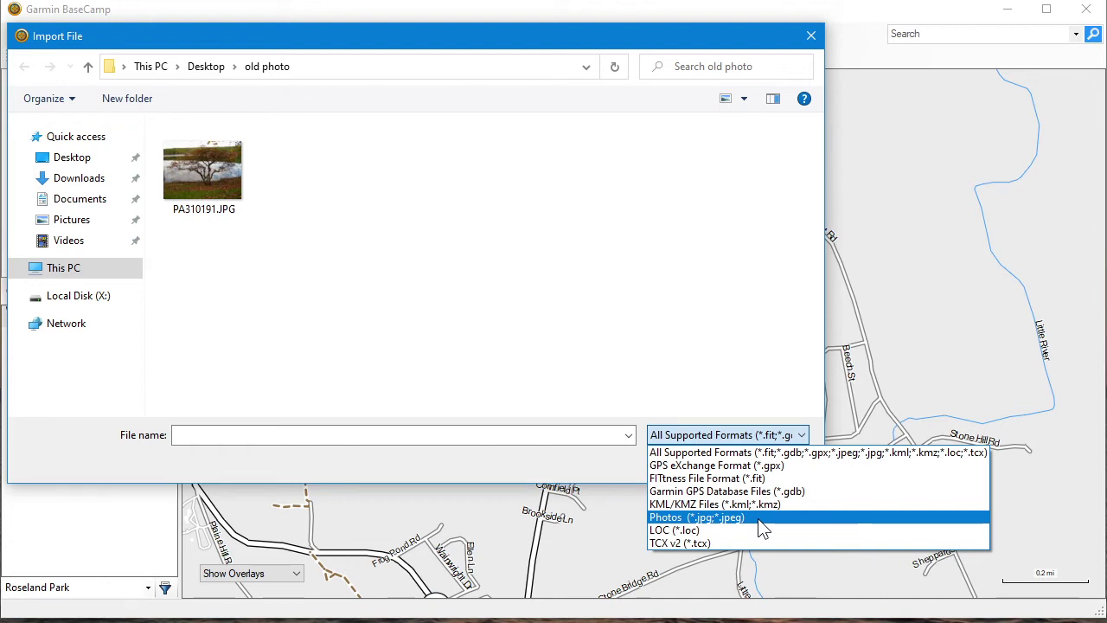
click(615, 334)
click(223, 185)
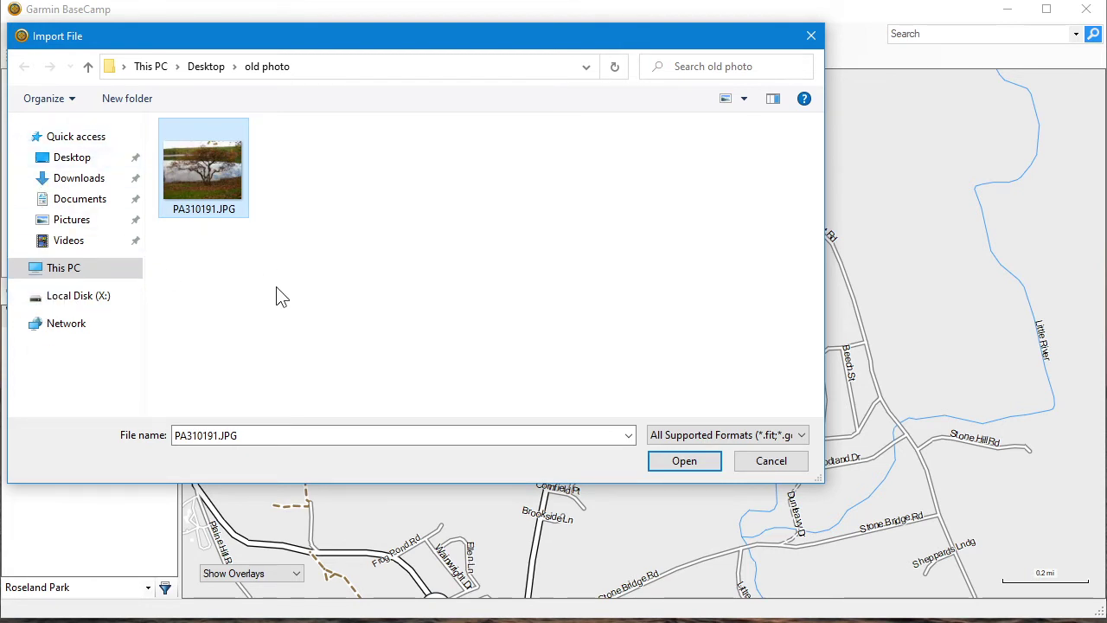
double_click(209, 169)
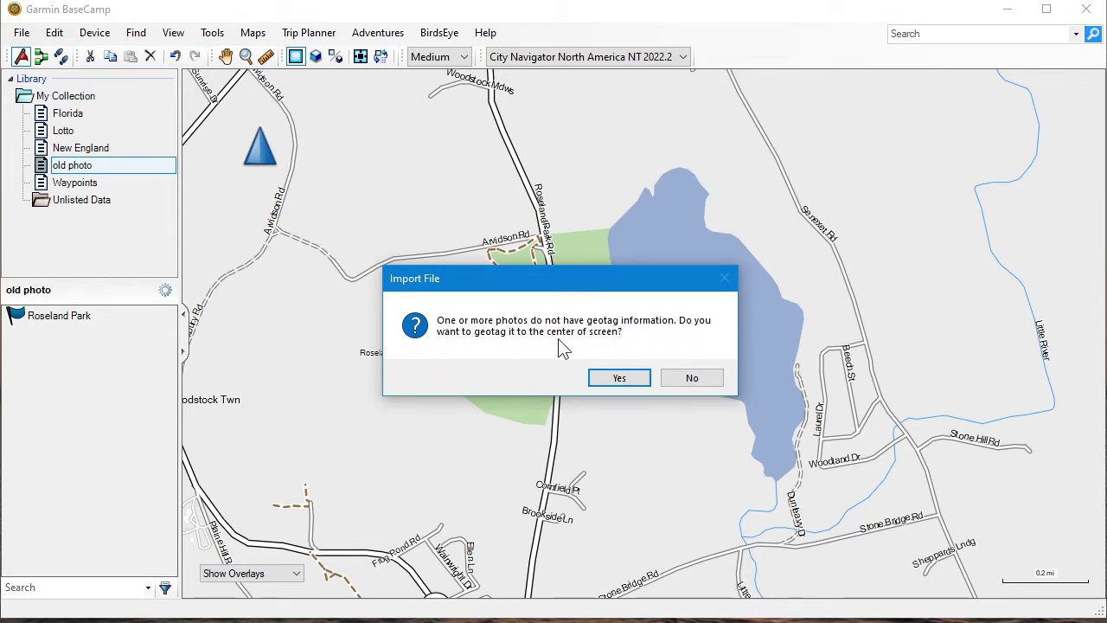
click(620, 379)
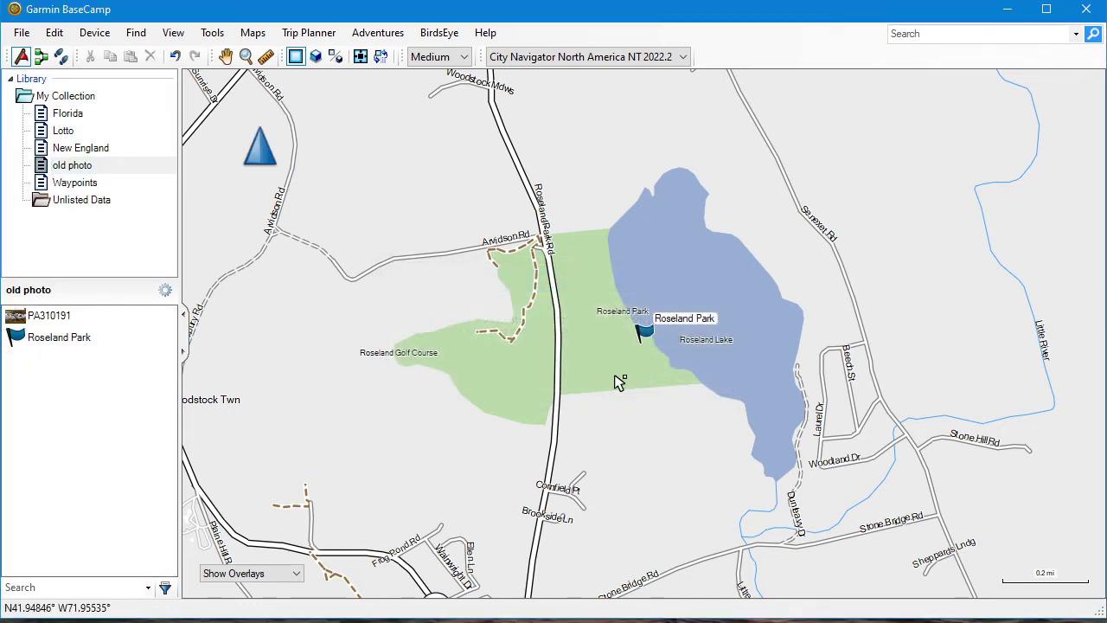
Delete the Roseland Park waypoint from the old photo list
click(52, 344)
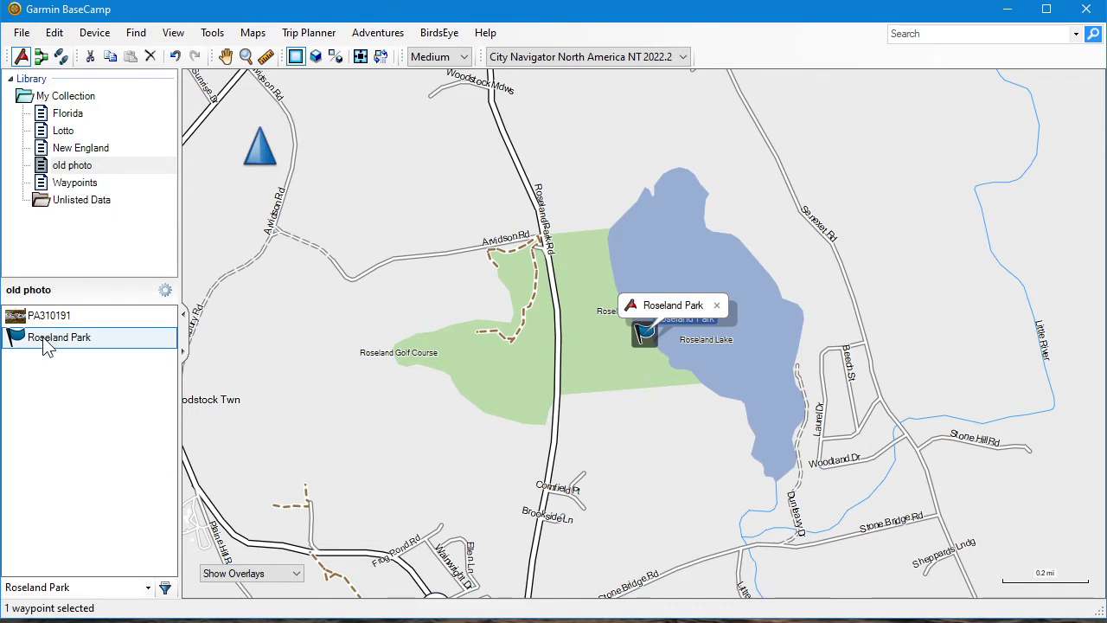
right_click(48, 343)
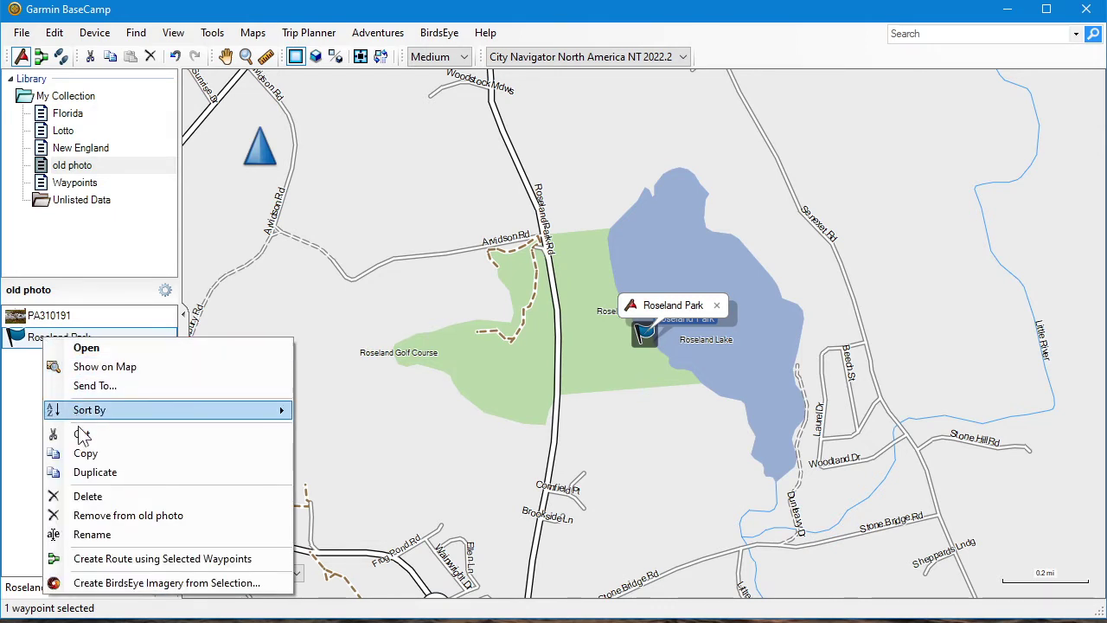
click(83, 497)
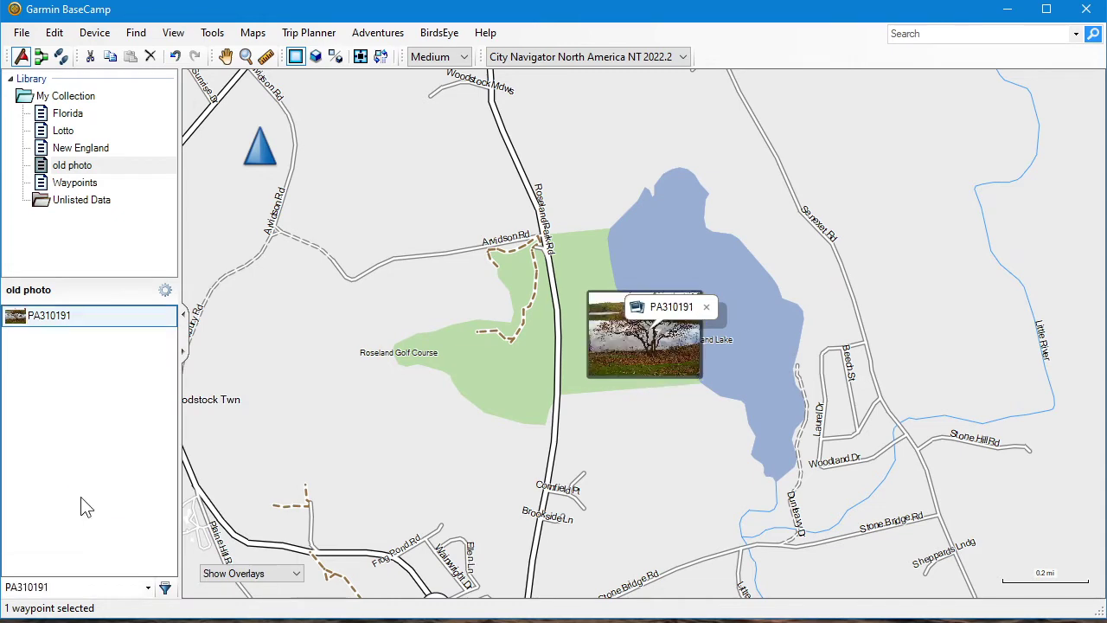
Open the details of the imported PA310191 photo and check its position coordinates
double_click(46, 320)
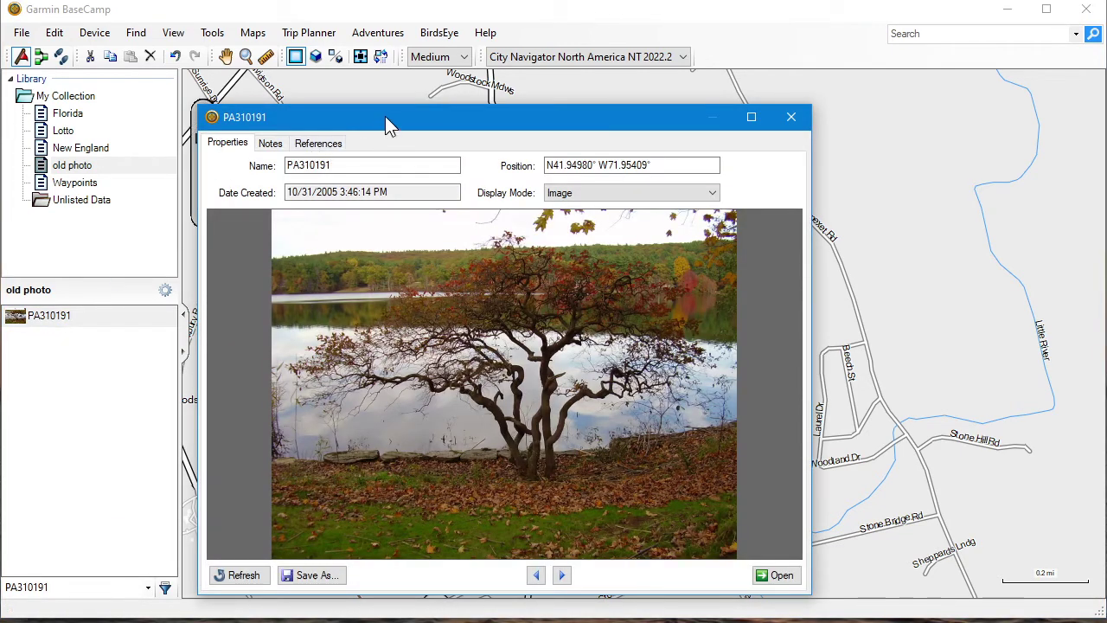
drag(385, 116, 391, 86)
drag(663, 136, 560, 136)
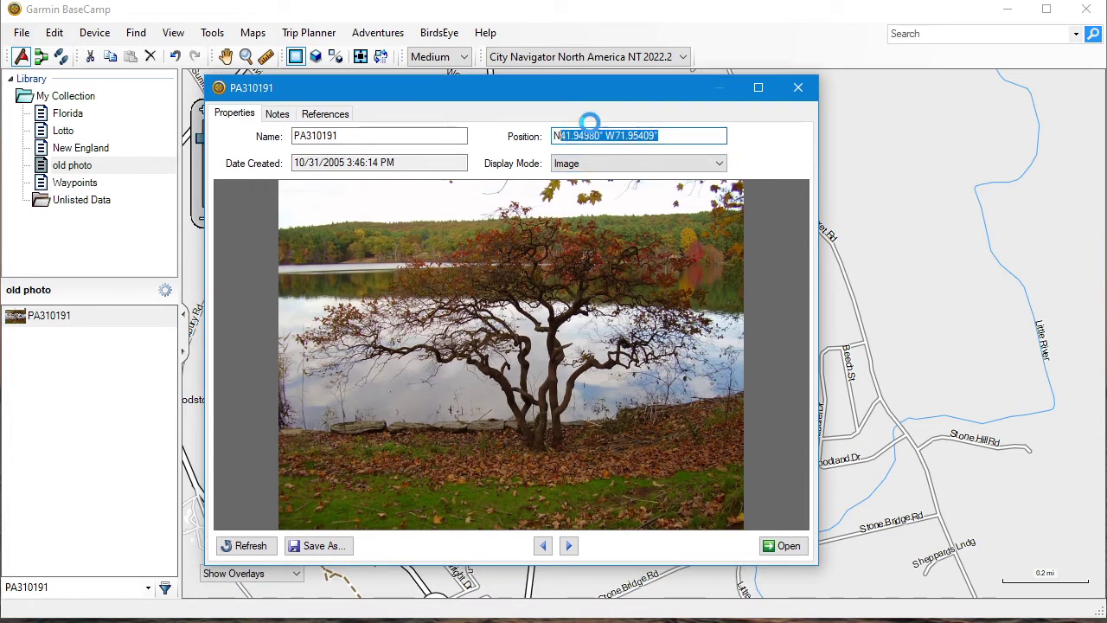
click(654, 135)
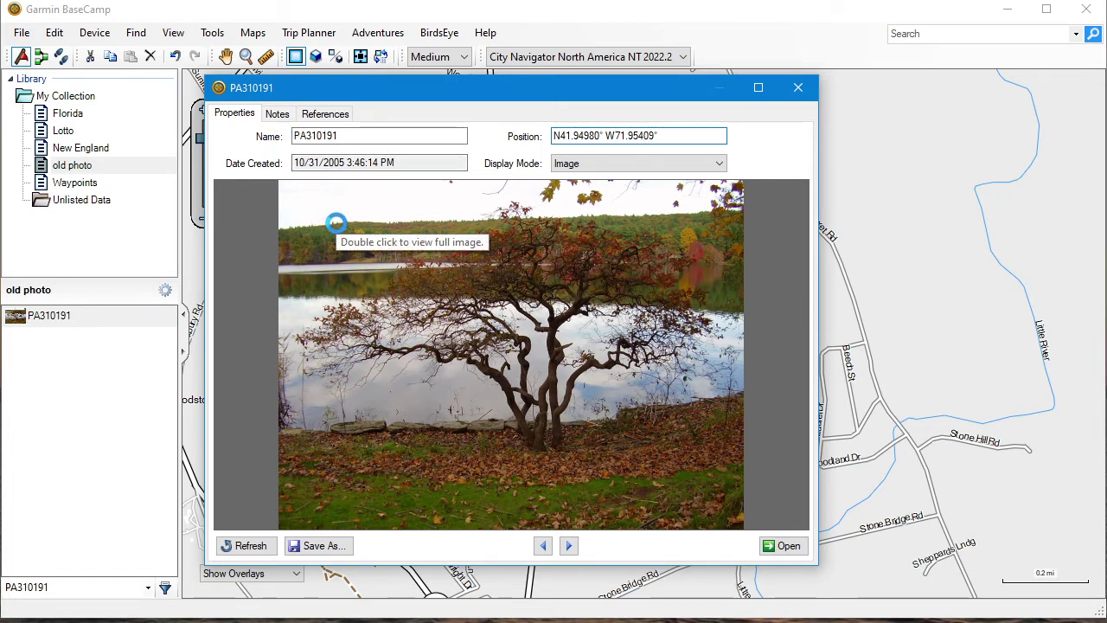
Add the note "Roseland Park 2005 Woodstock Connecticut" to the PA310191 photo and return to its properties
click(277, 113)
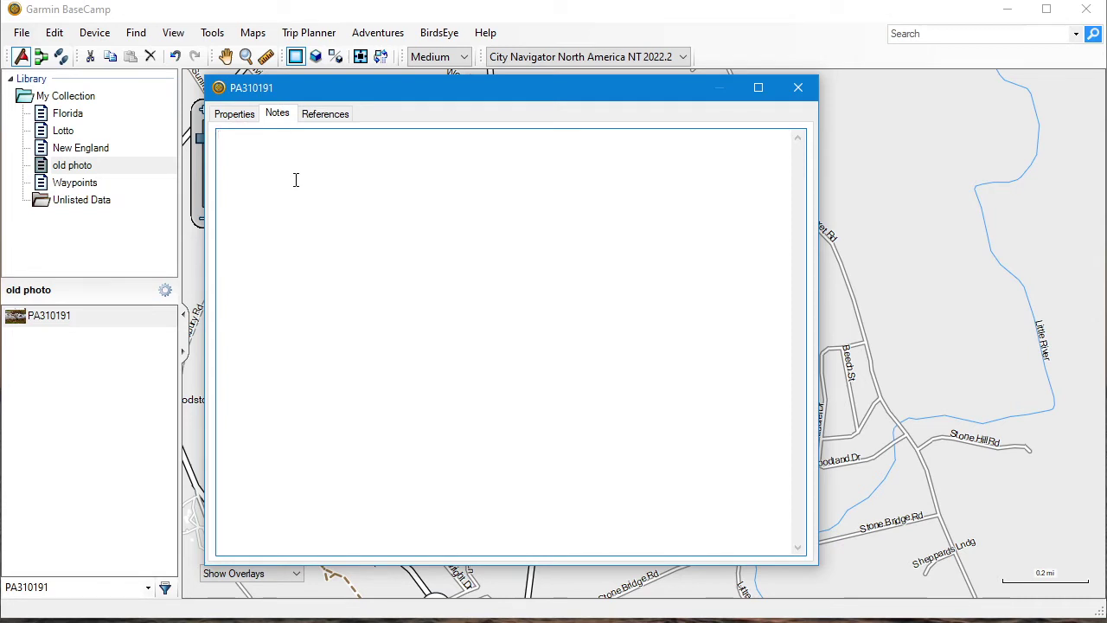
text(Roseland Park 2005 Wood)
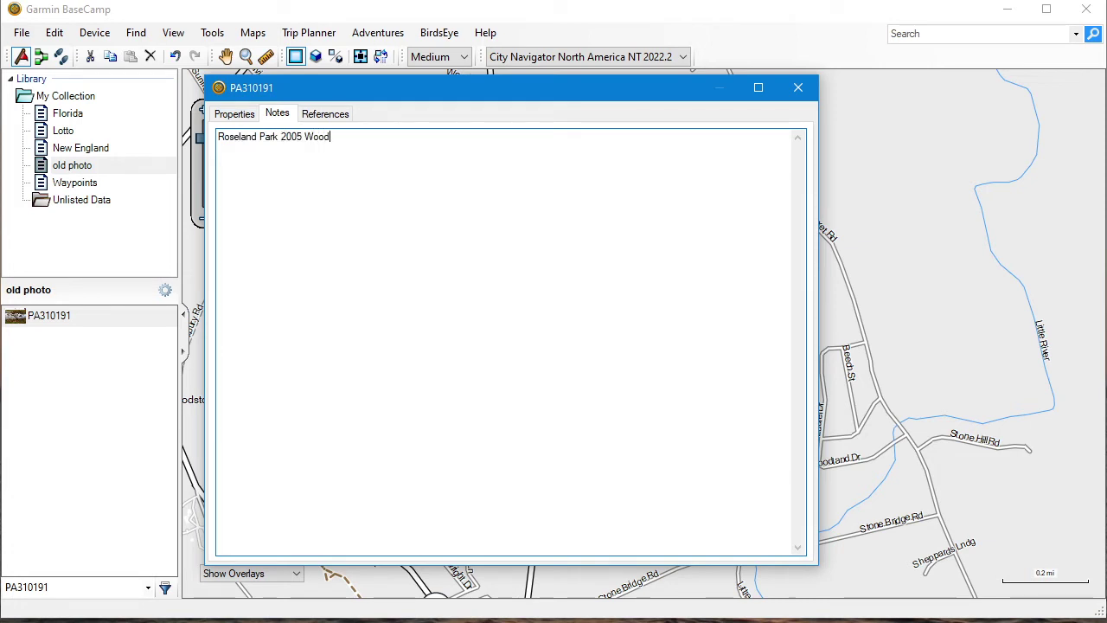
text(stock Connecticut)
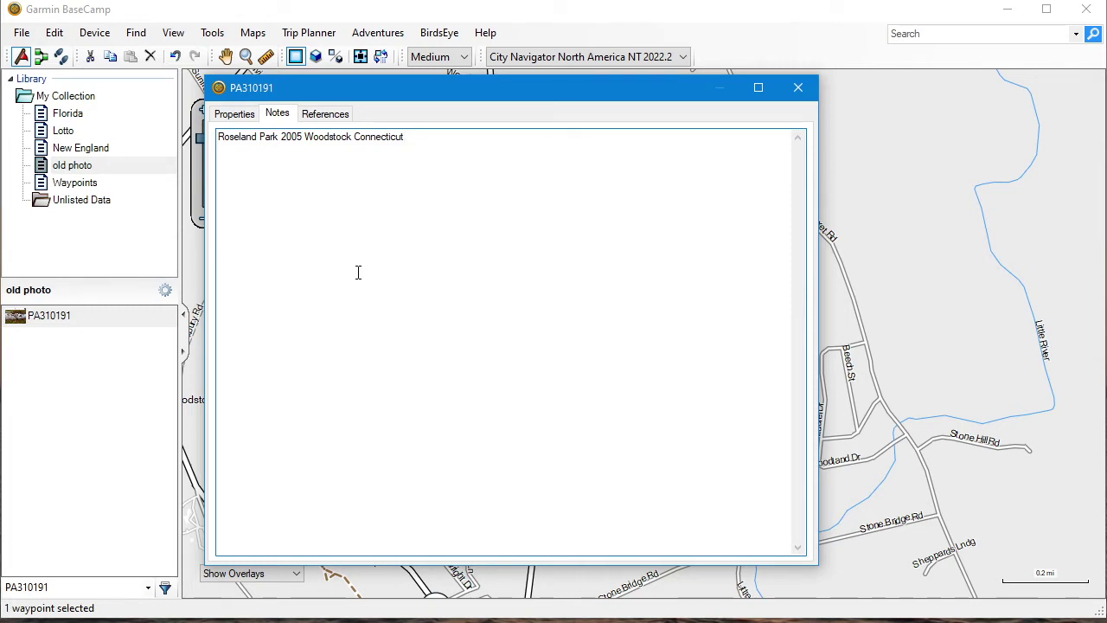
click(235, 115)
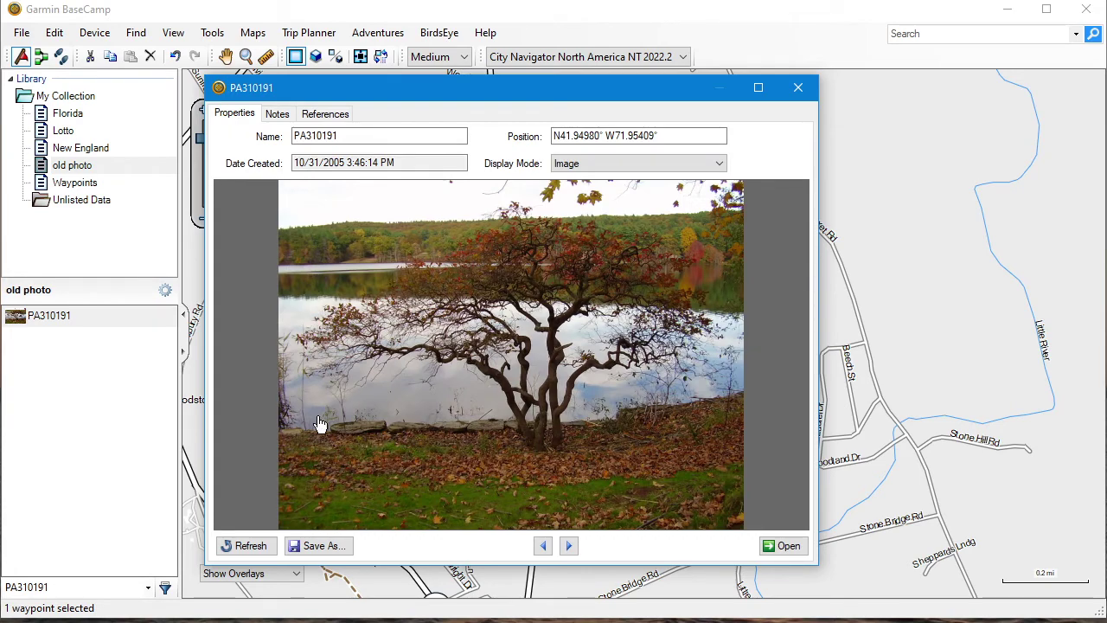
Save the geotagged photo over PA310191.JPG in the old photo folder, then close its details and minimize BaseCamp
click(320, 547)
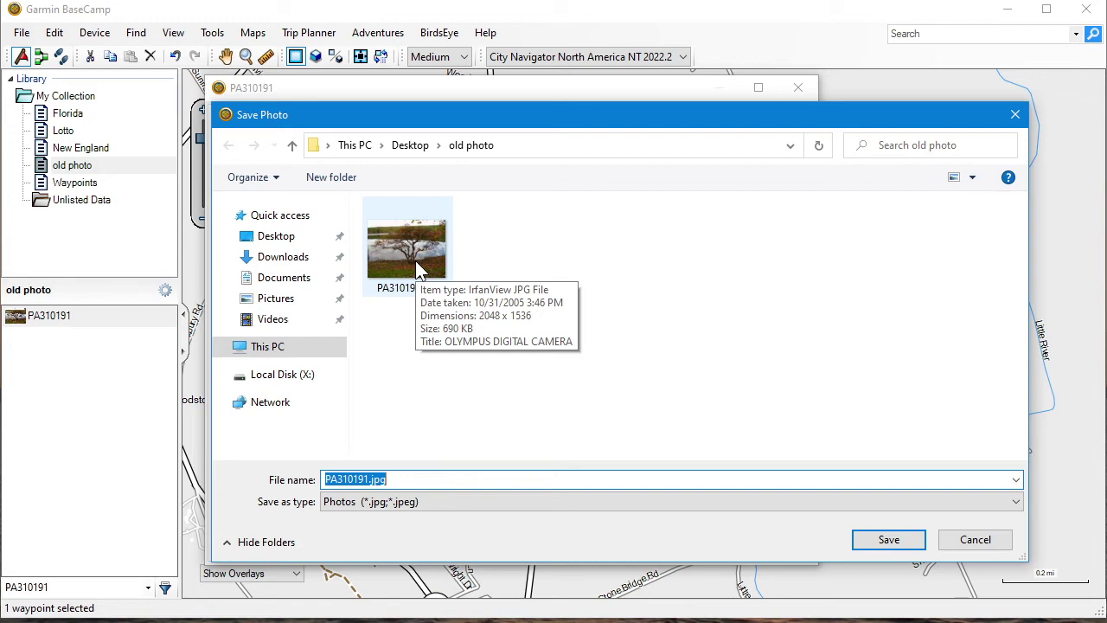
double_click(415, 261)
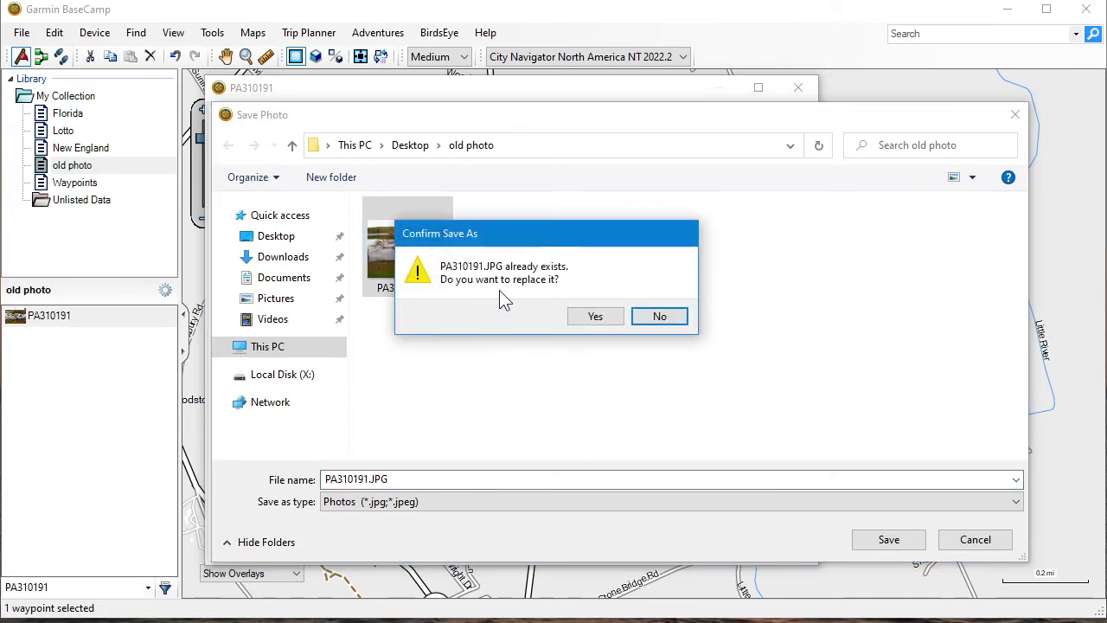
click(586, 319)
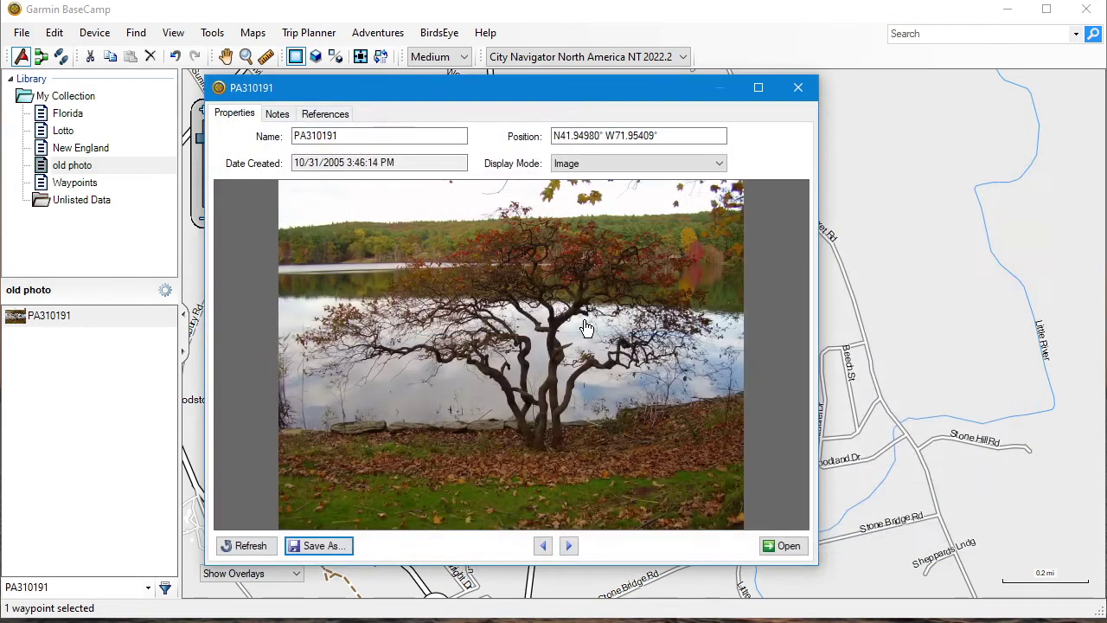
click(796, 89)
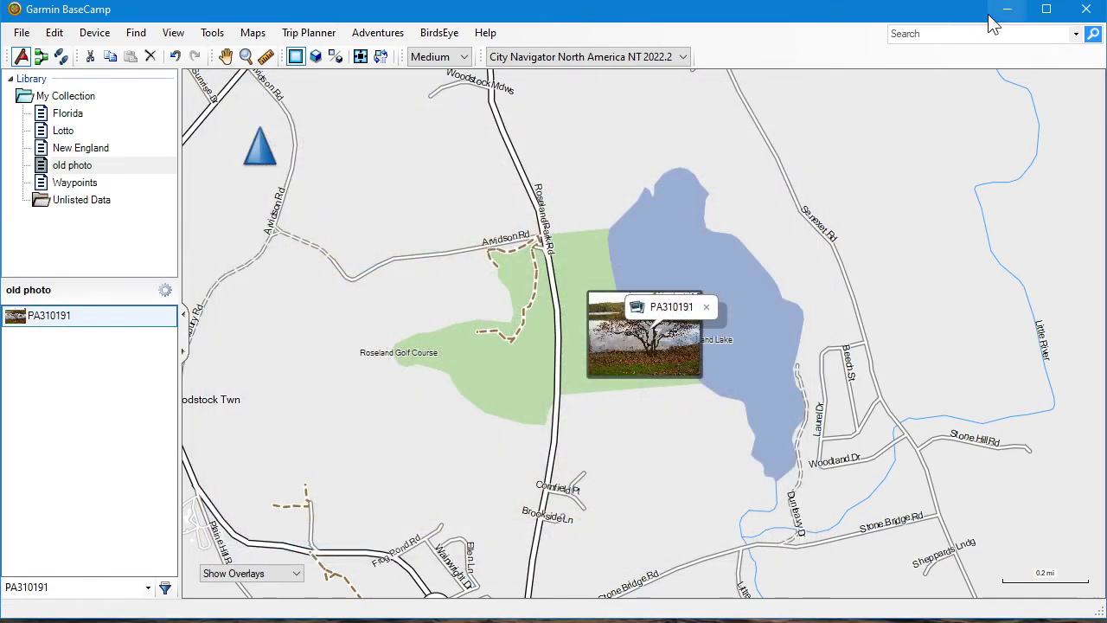
click(1008, 13)
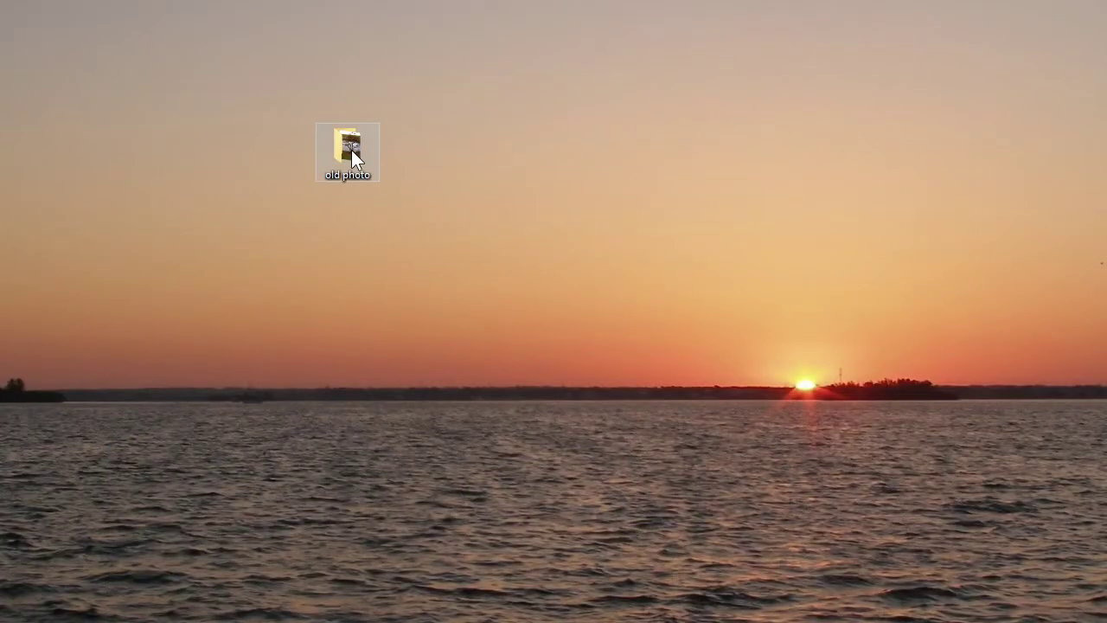
Open the old photo folder on the desktop and view the general file properties of PA310191.JPG, then close them
double_click(349, 150)
mouse_move(442, 262)
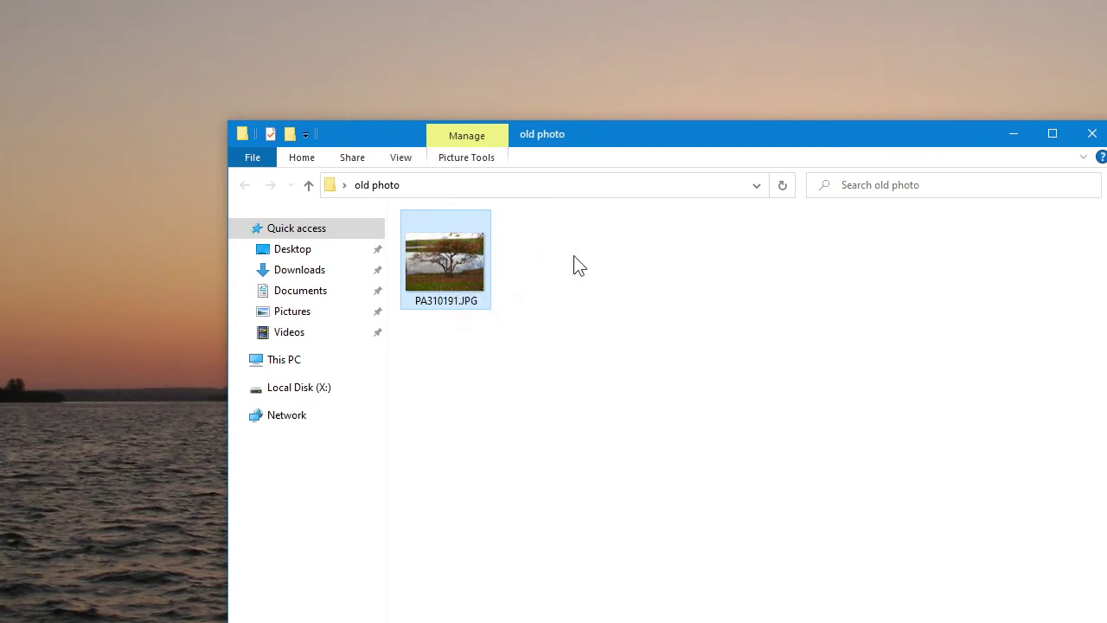
right_click(451, 235)
key(r)
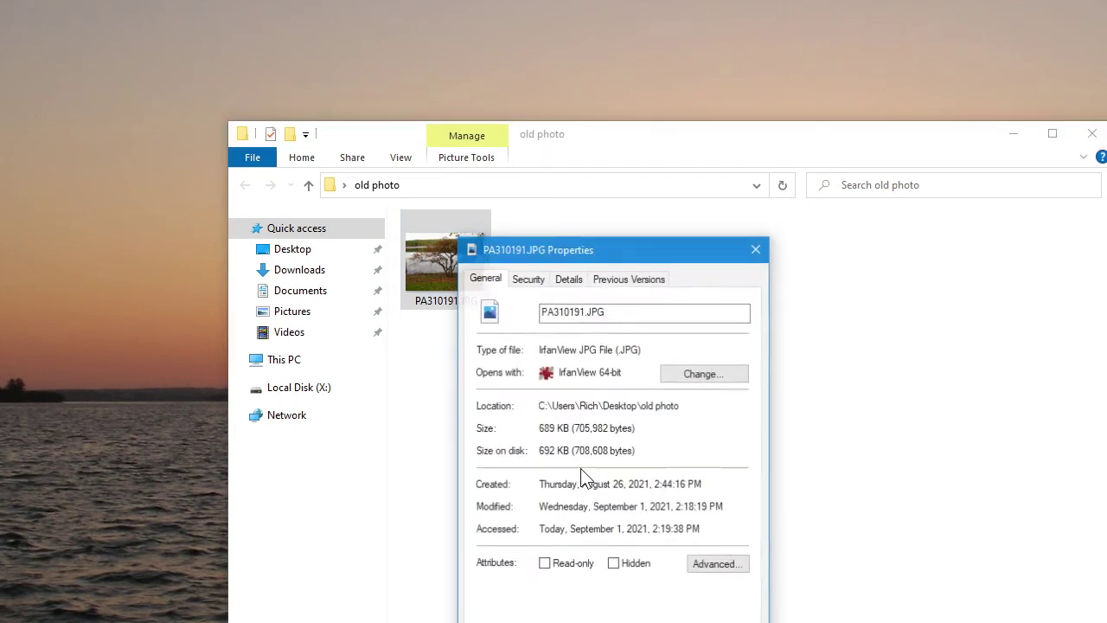
click(758, 250)
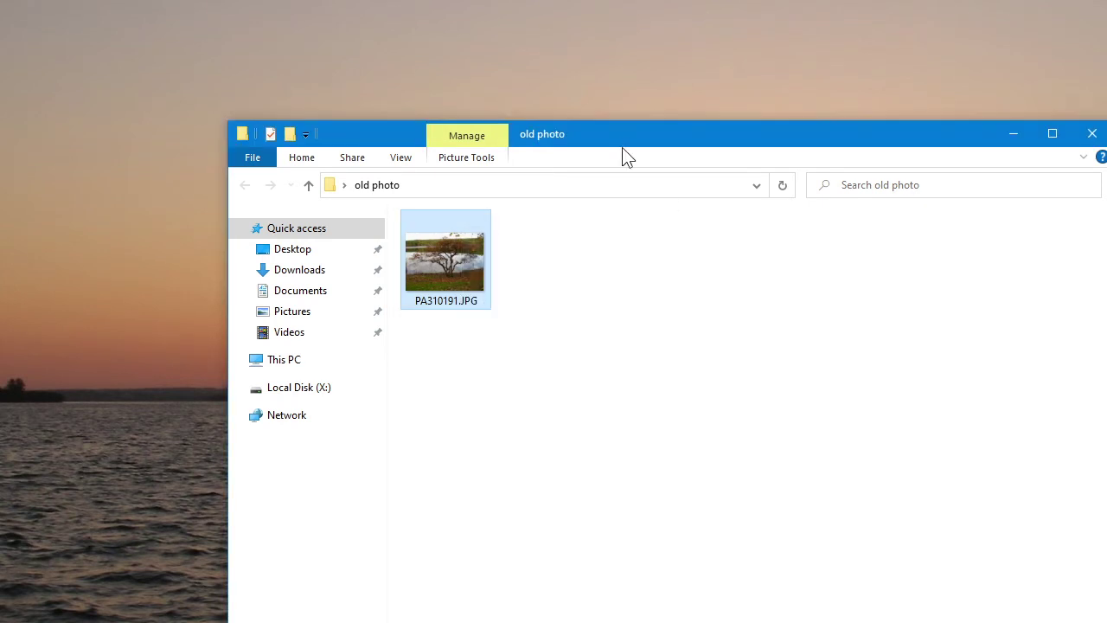
Move the folder window up, check the GPS latitude and longitude in the detailed file properties of PA310191.JPG, and close the properties
drag(622, 131, 605, 0)
right_click(427, 69)
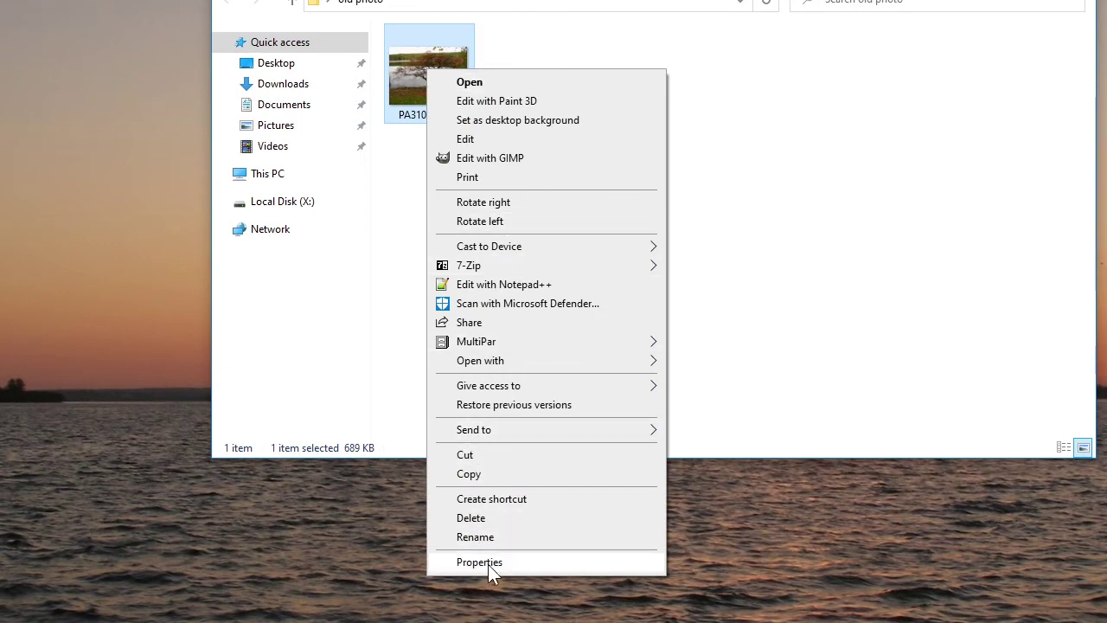
click(488, 562)
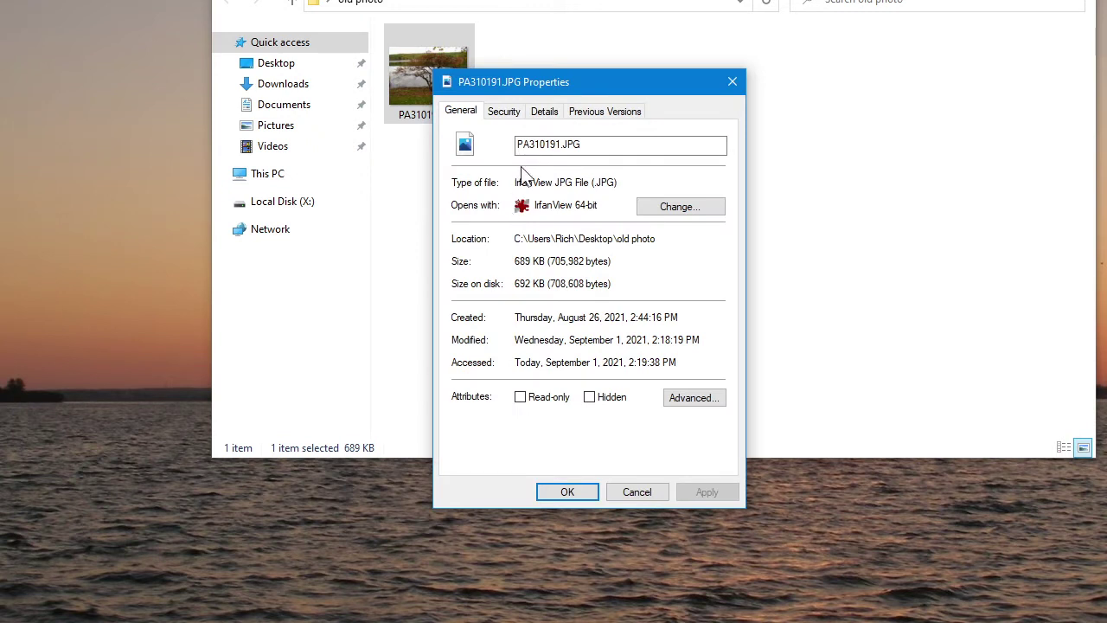
click(545, 113)
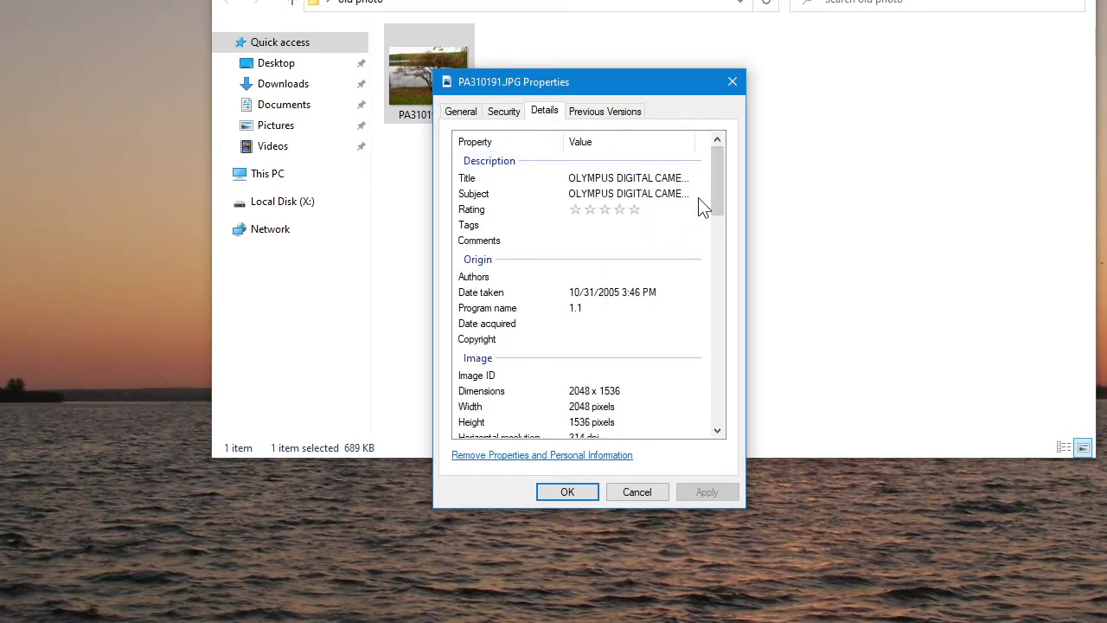
drag(722, 179, 711, 339)
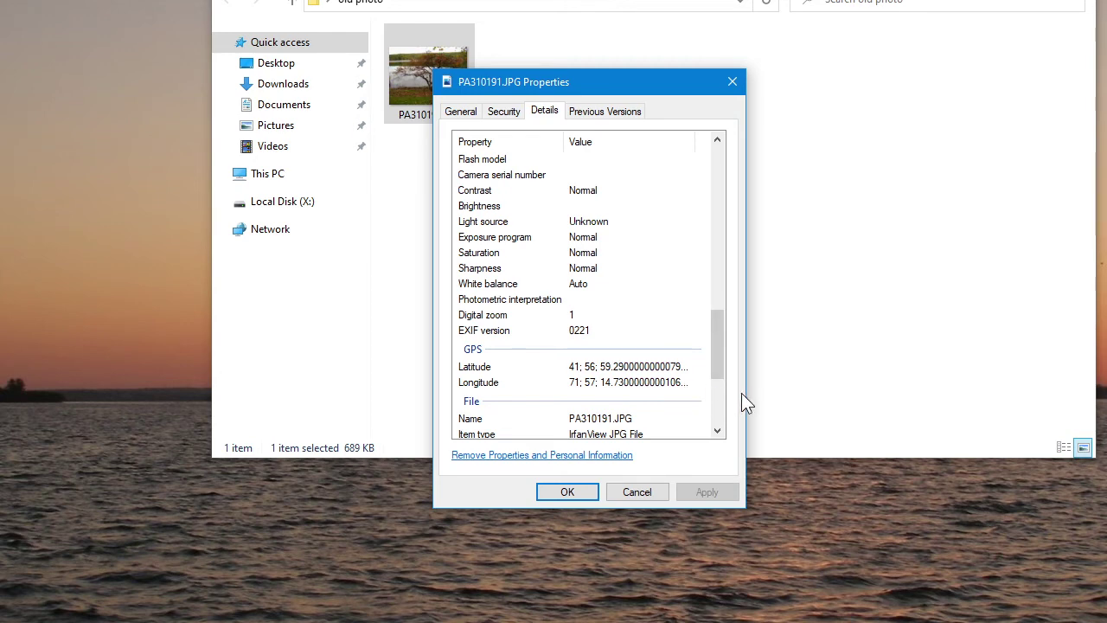
drag(653, 81, 595, 96)
click(681, 92)
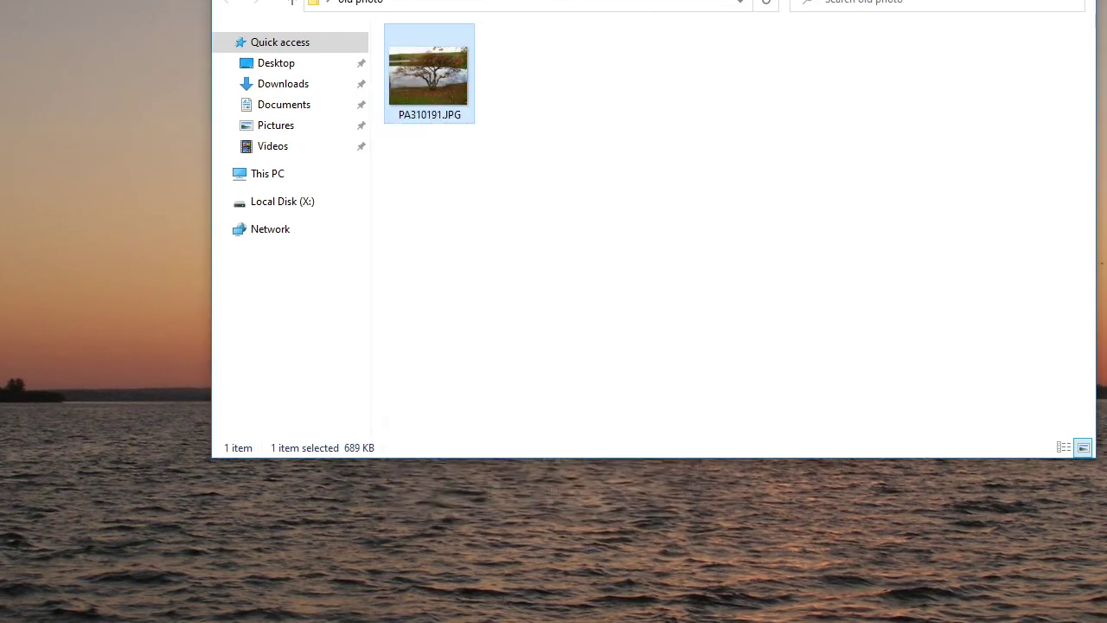
Bring the folder window back into view, open PA310191.JPG in IrfanView, and check the program's version information
drag(666, 0, 670, 30)
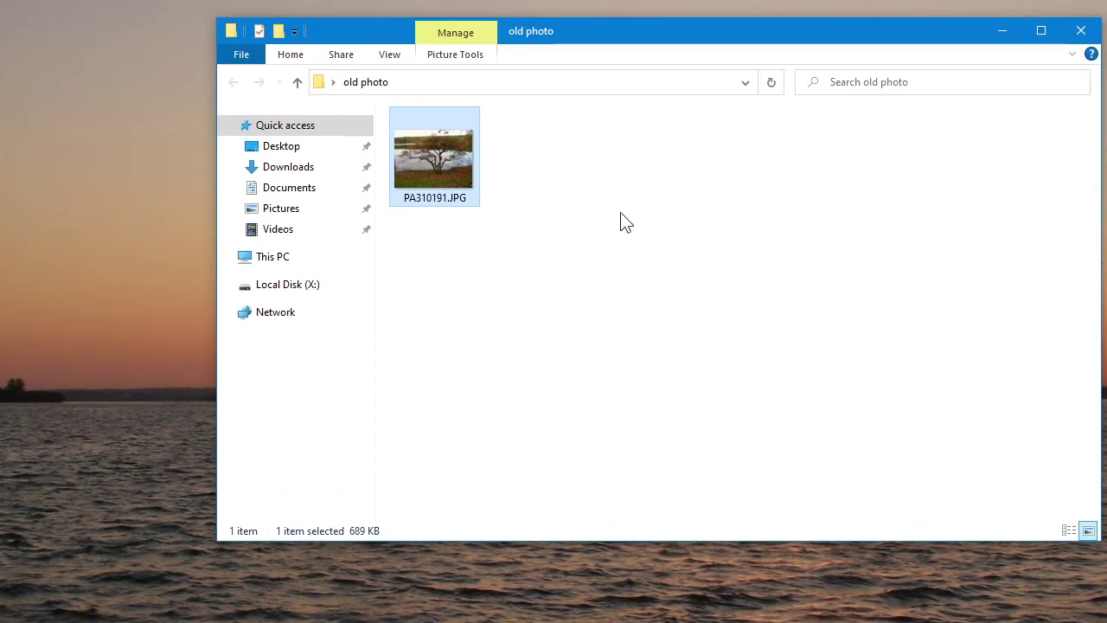
double_click(447, 176)
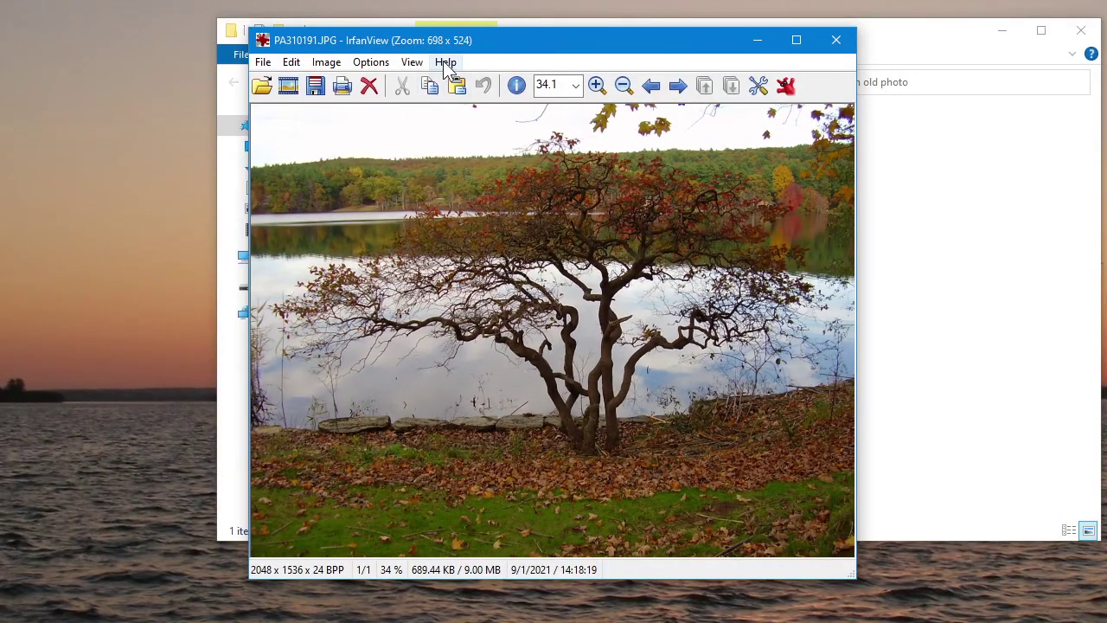
click(444, 63)
click(483, 294)
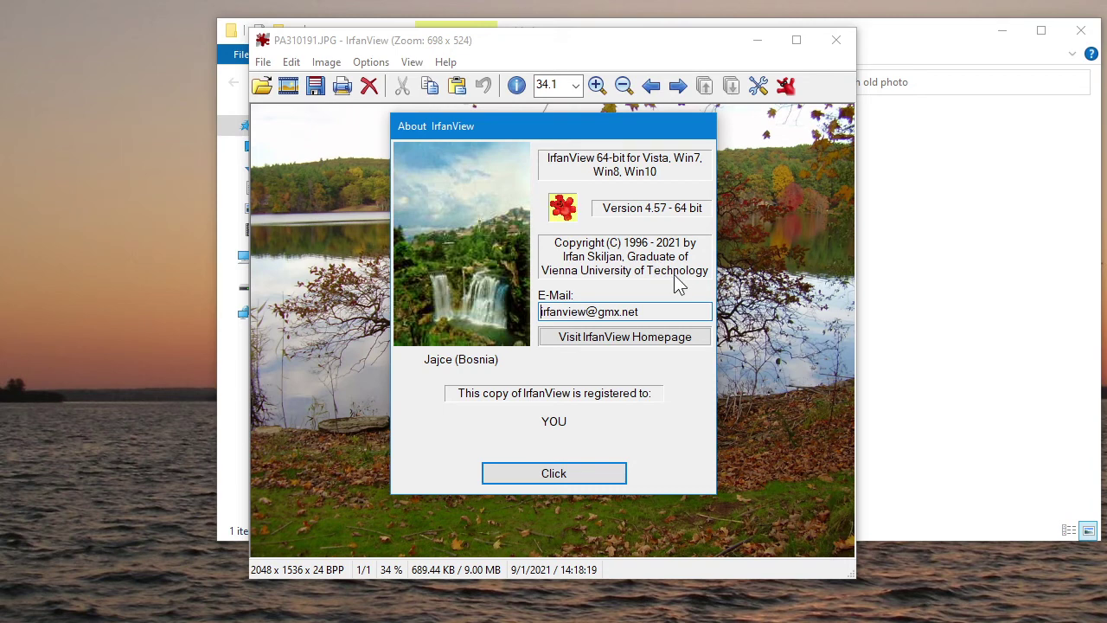
click(560, 476)
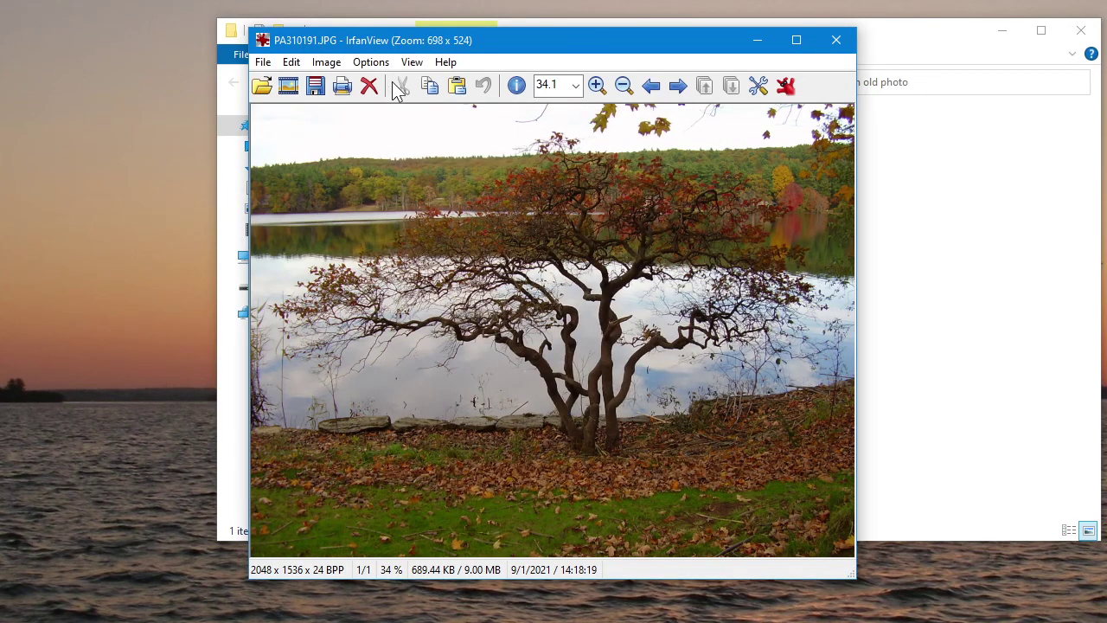
Open the EXIF information from the photo's image properties and examine the GPS latitude and longitude entries
click(413, 63)
mouse_move(386, 69)
mouse_move(326, 62)
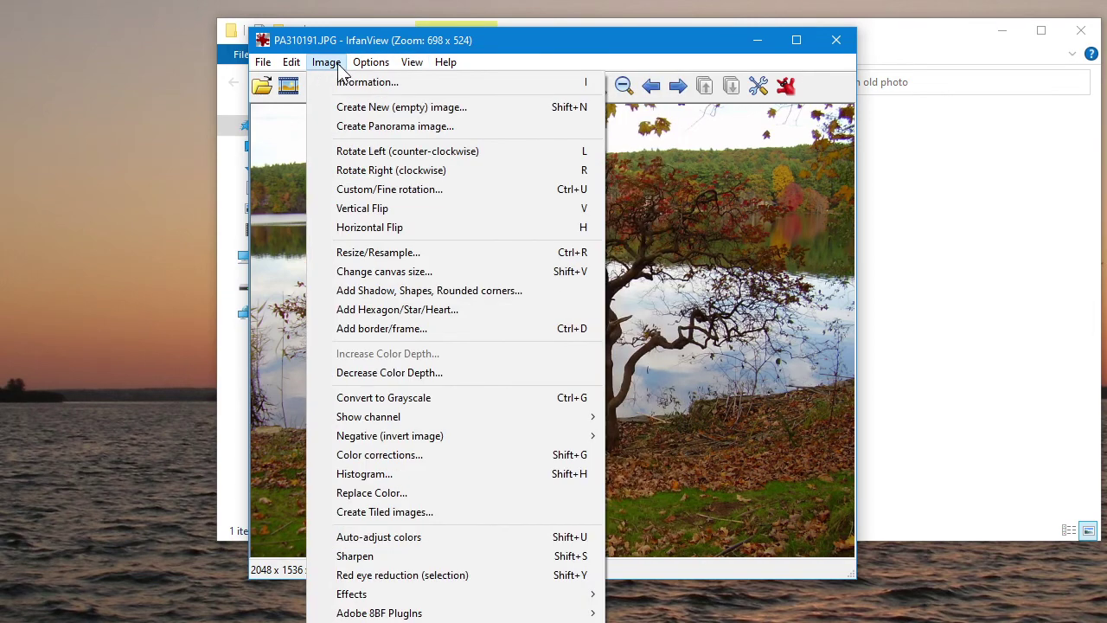
click(339, 84)
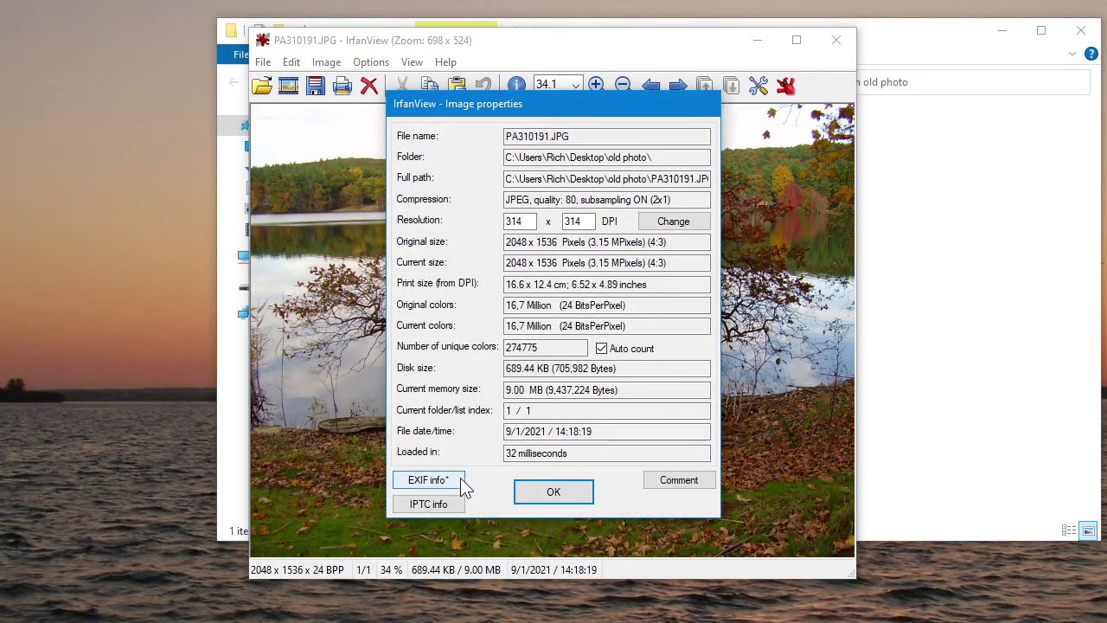
click(430, 482)
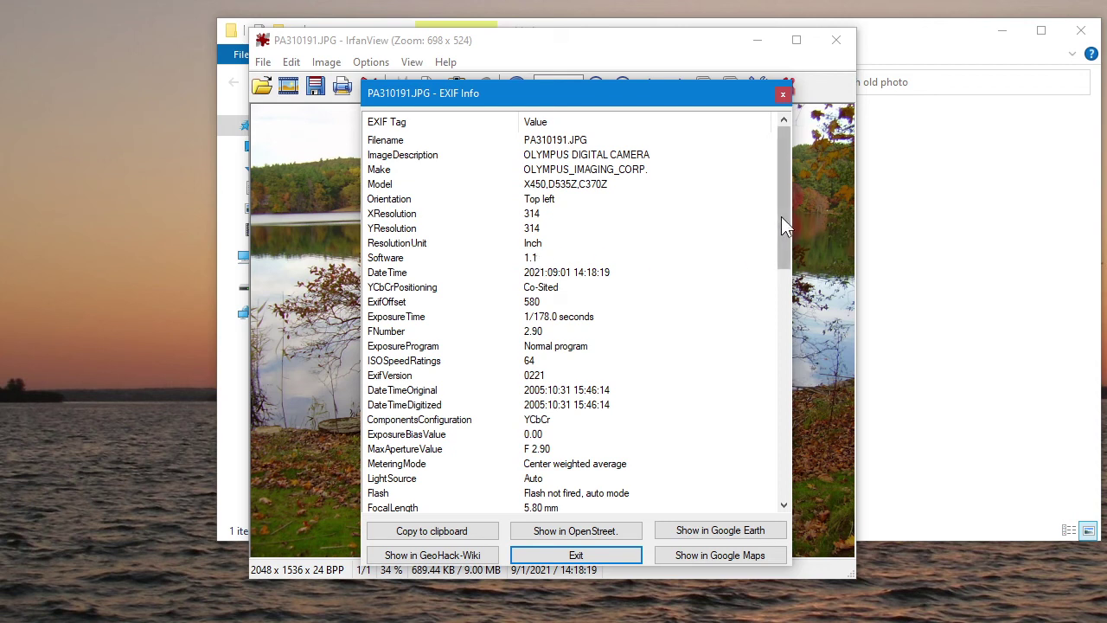
drag(779, 215, 778, 374)
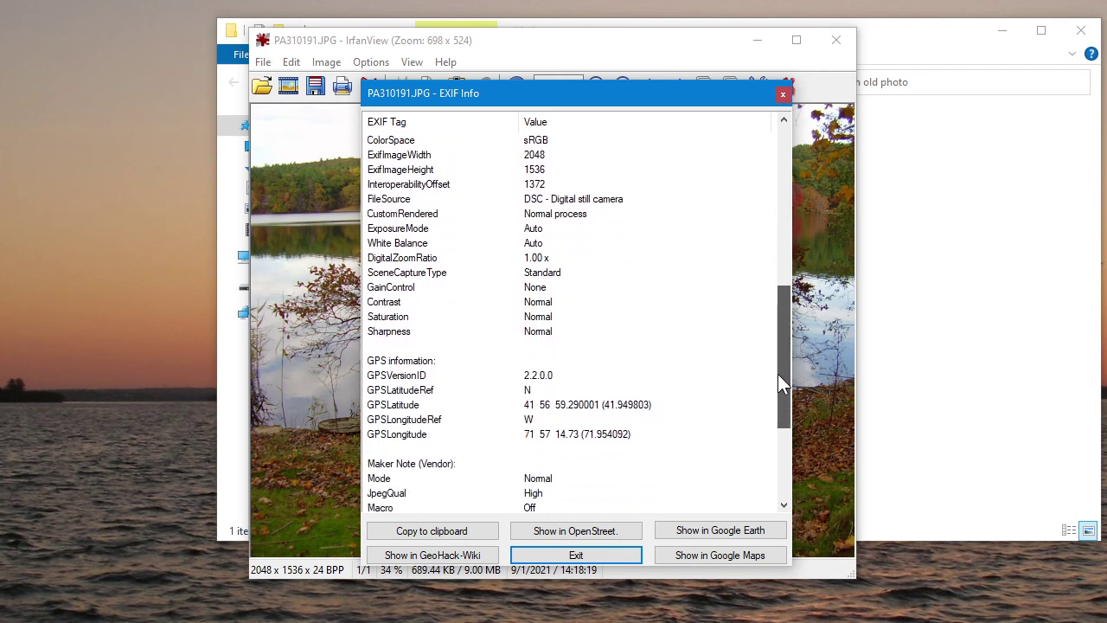